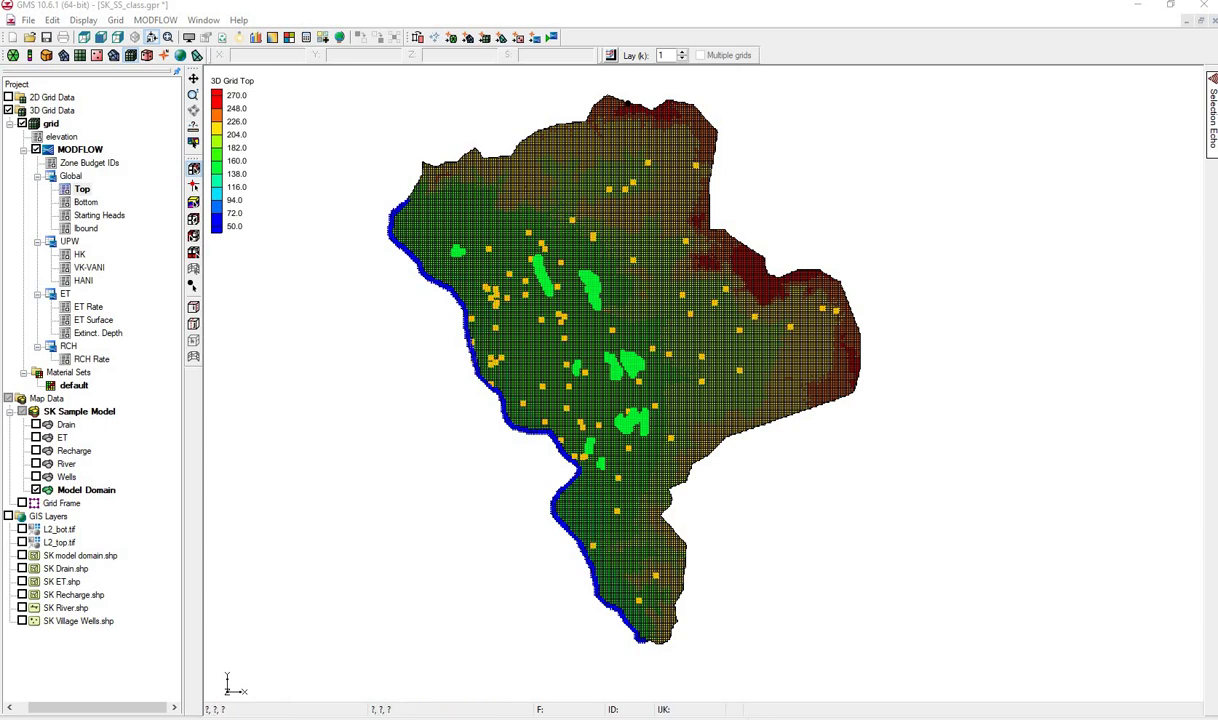
Drag SK Hk Koris.shp and SK Hk alluvium.shp from the Shapefiles folder into GMS, then minimize Explorer
left_click_drag(1217, 47, 1113, 48)
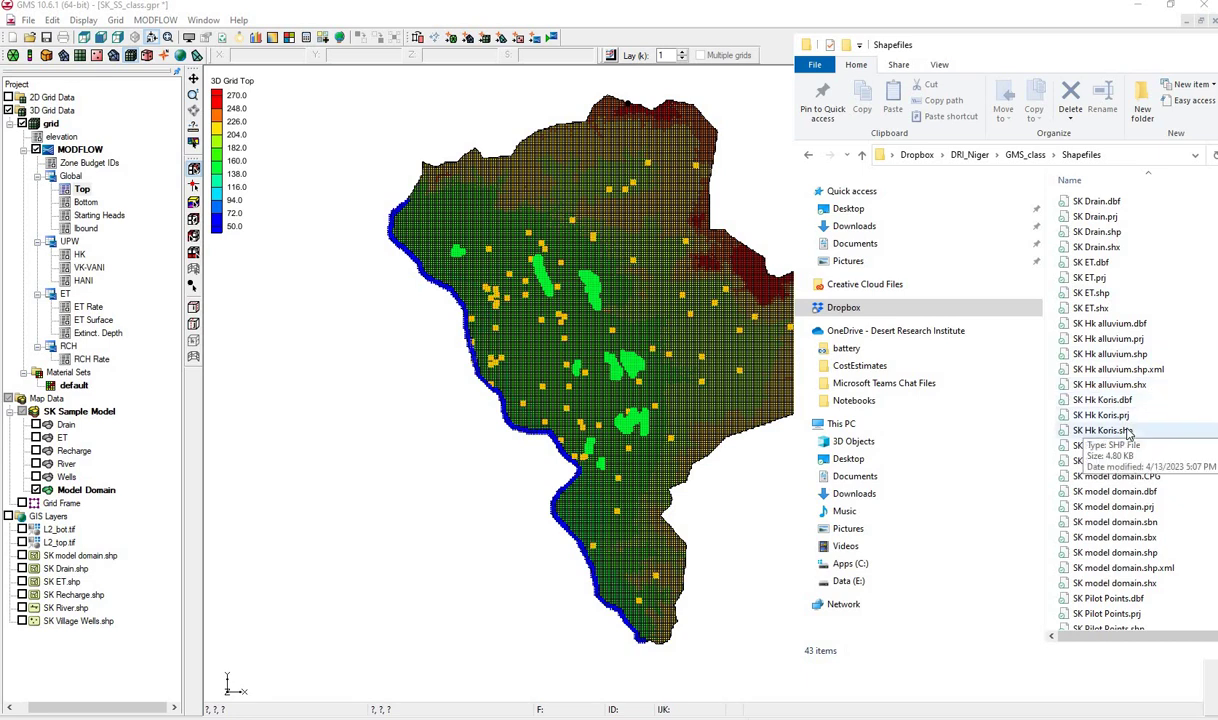
left_click_drag(1128, 431, 84, 584)
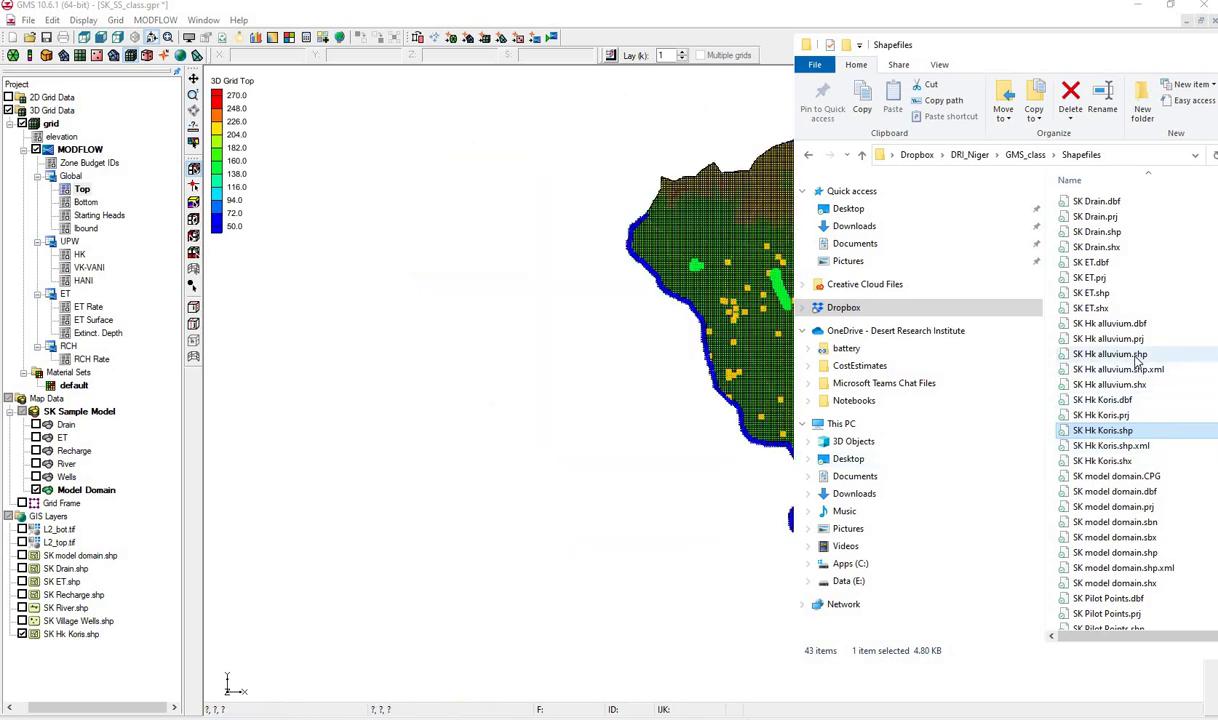
left_click_drag(1136, 358, 93, 535)
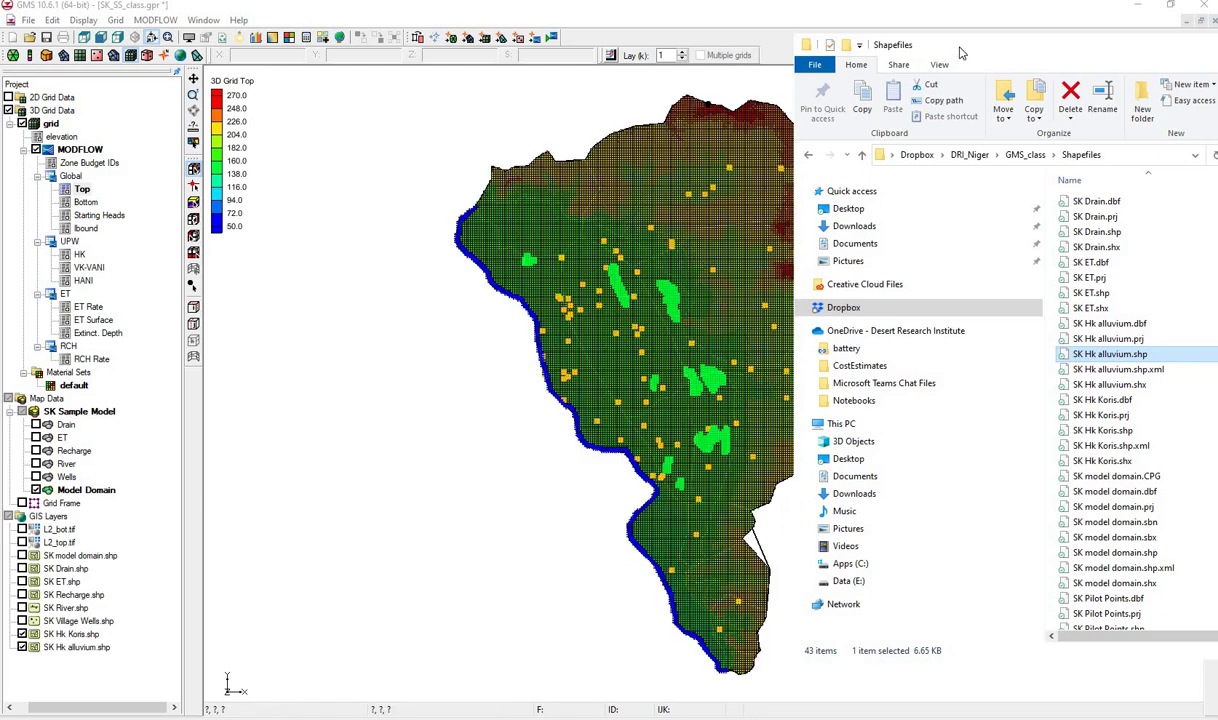
left_click(1062, 56)
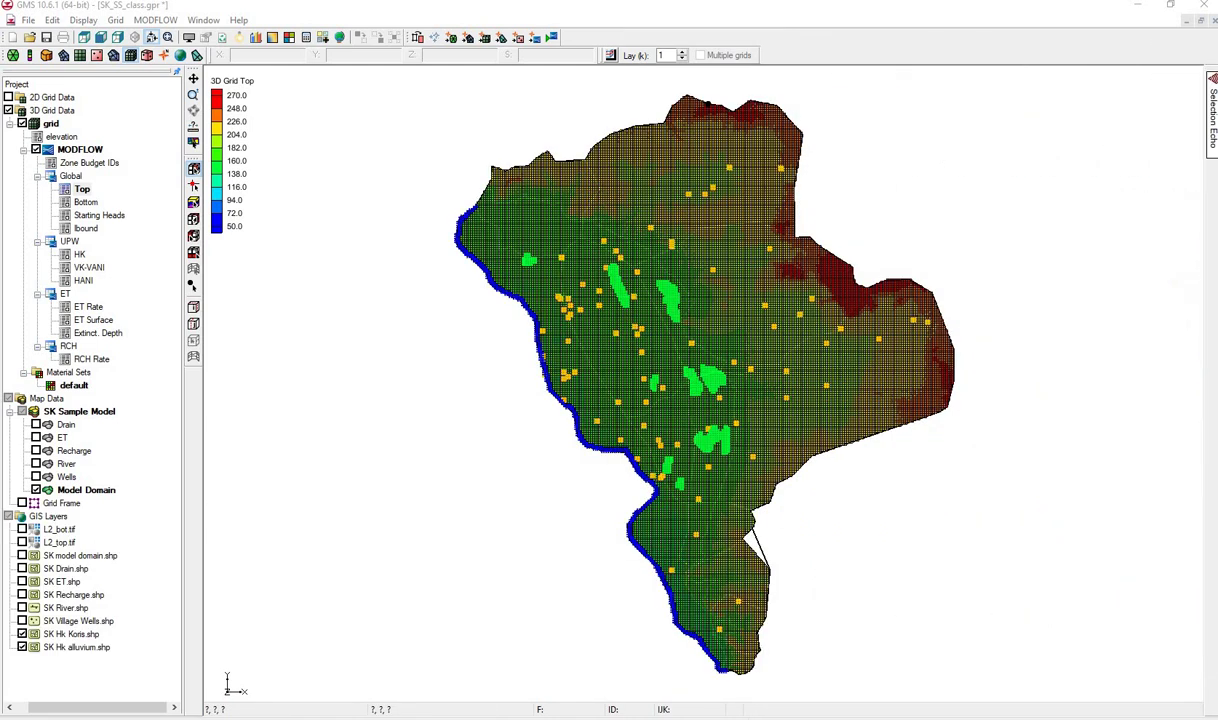
Create coverage 'Hk Koris' under SK Sample Model with the Horizontal K areal property
right_click(79, 414)
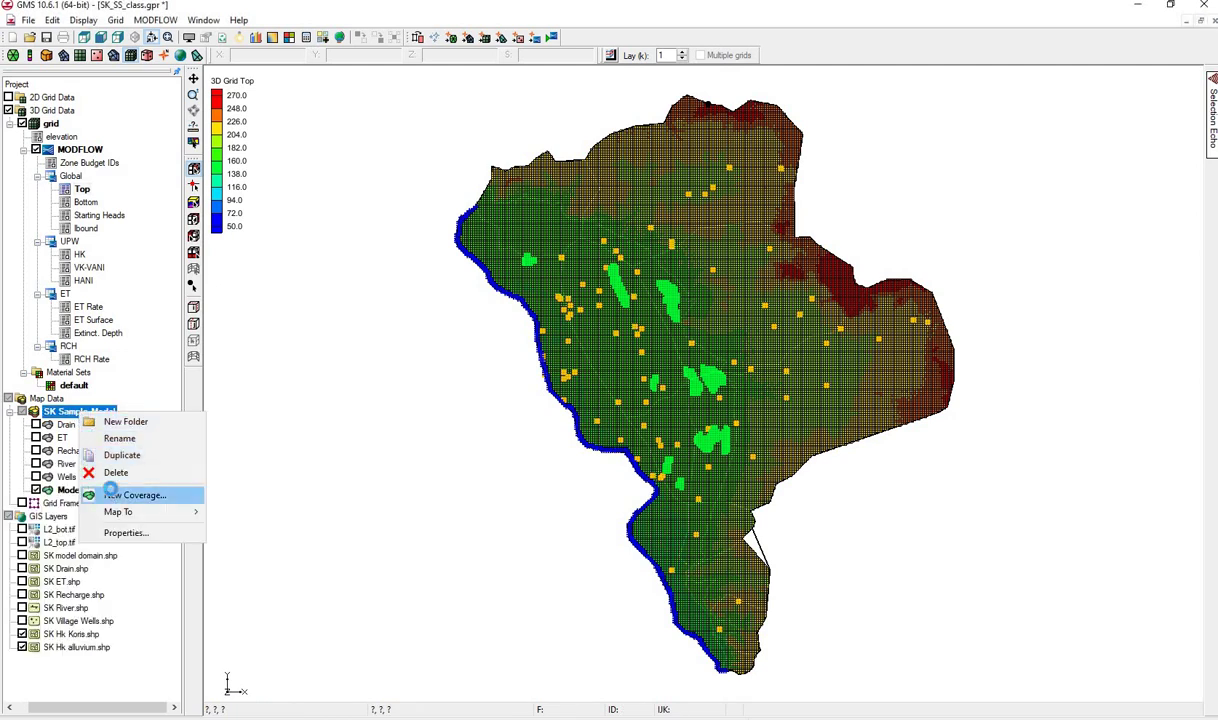
left_click(112, 497)
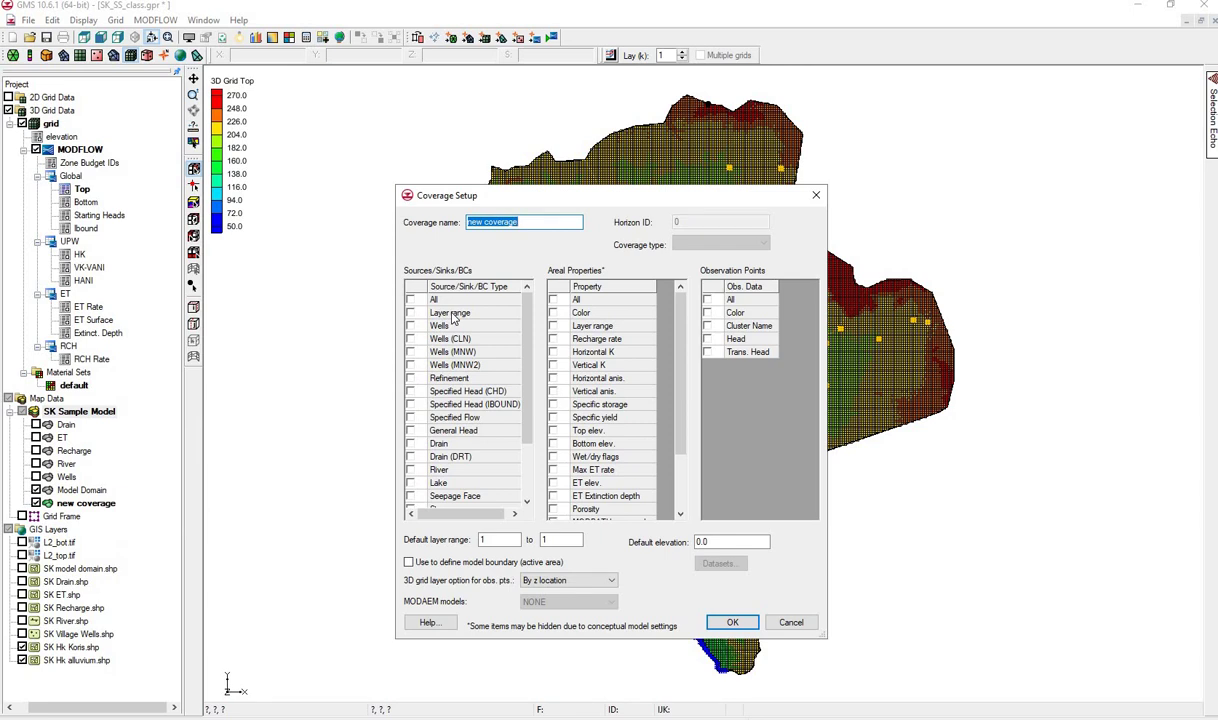
type("Hk Koris")
left_click(553, 352)
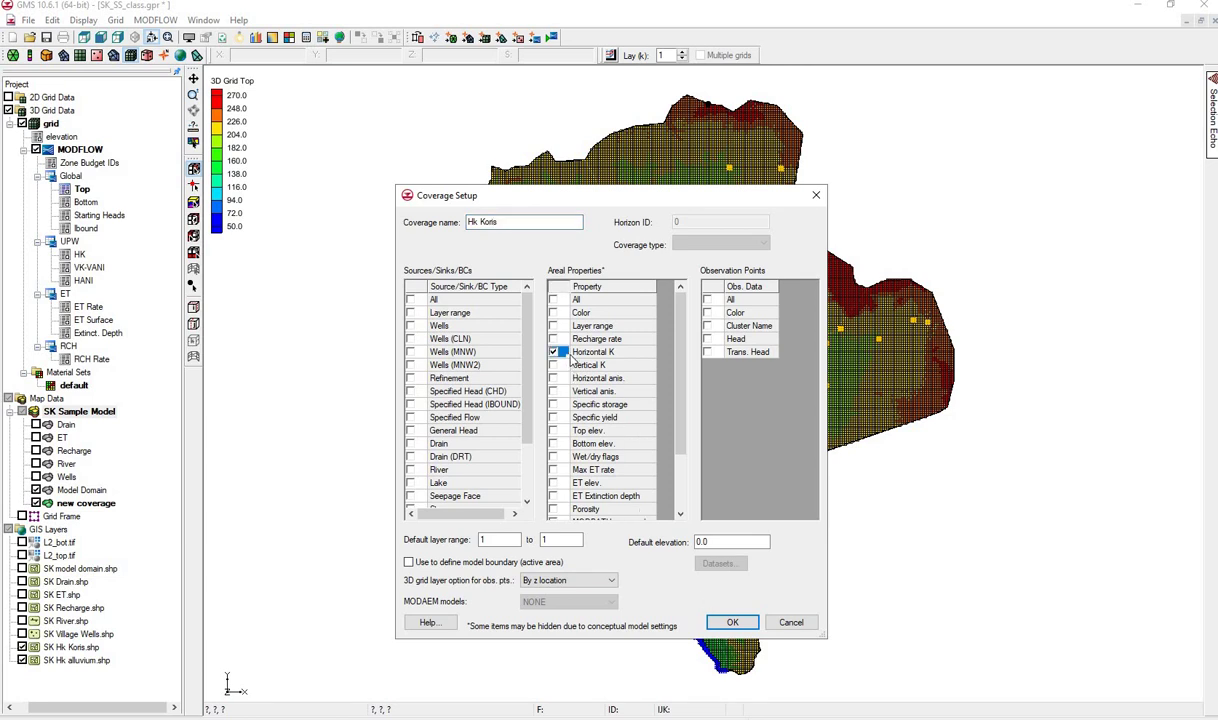
left_click(729, 623)
Convert SK Hk Koris.shp to feature objects, mapping NAME to Name and HORIZONTAL to Horizontal K
right_click(85, 650)
mouse_move(165, 584)
left_click(265, 584)
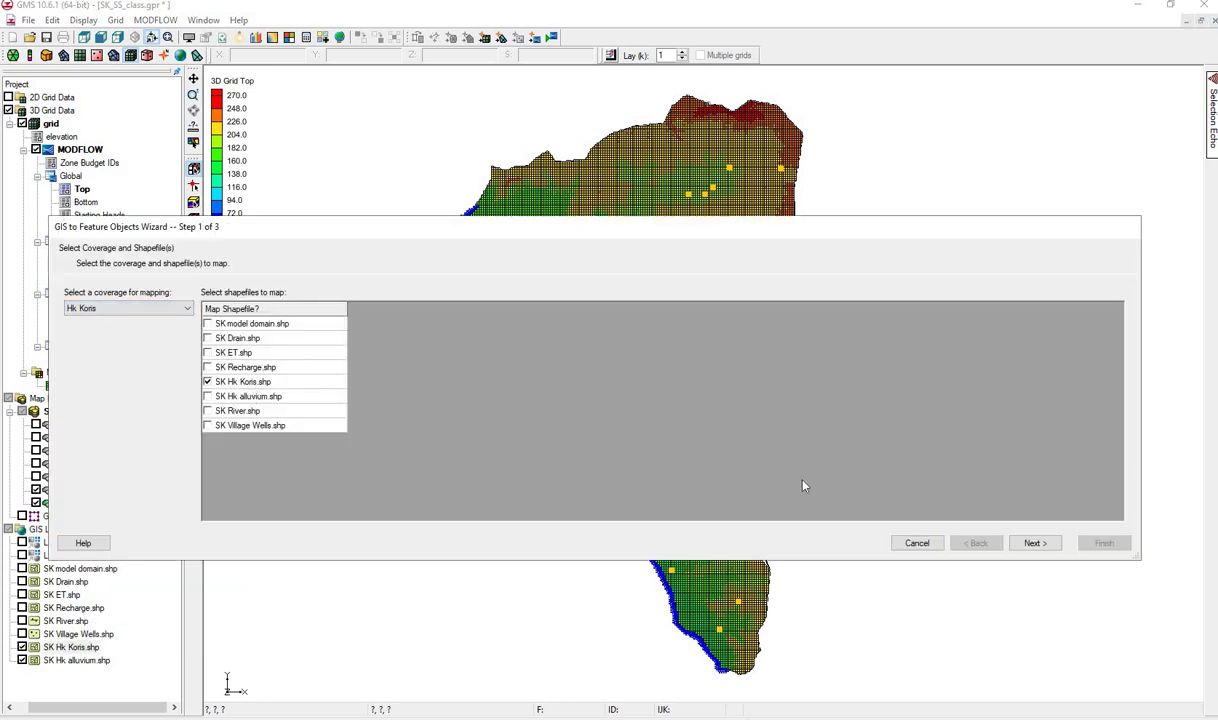
left_click(1035, 543)
left_click(229, 311)
key("Return")
left_click(295, 310)
key("Down")
key("Down")
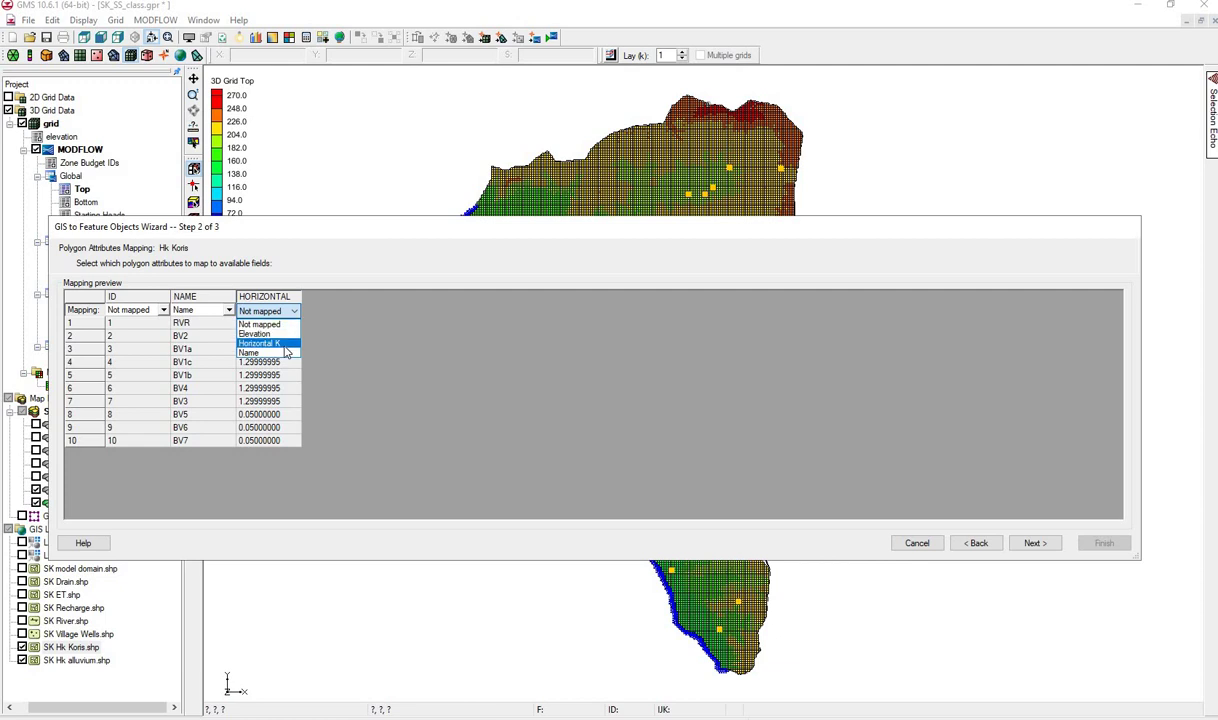
key("Return")
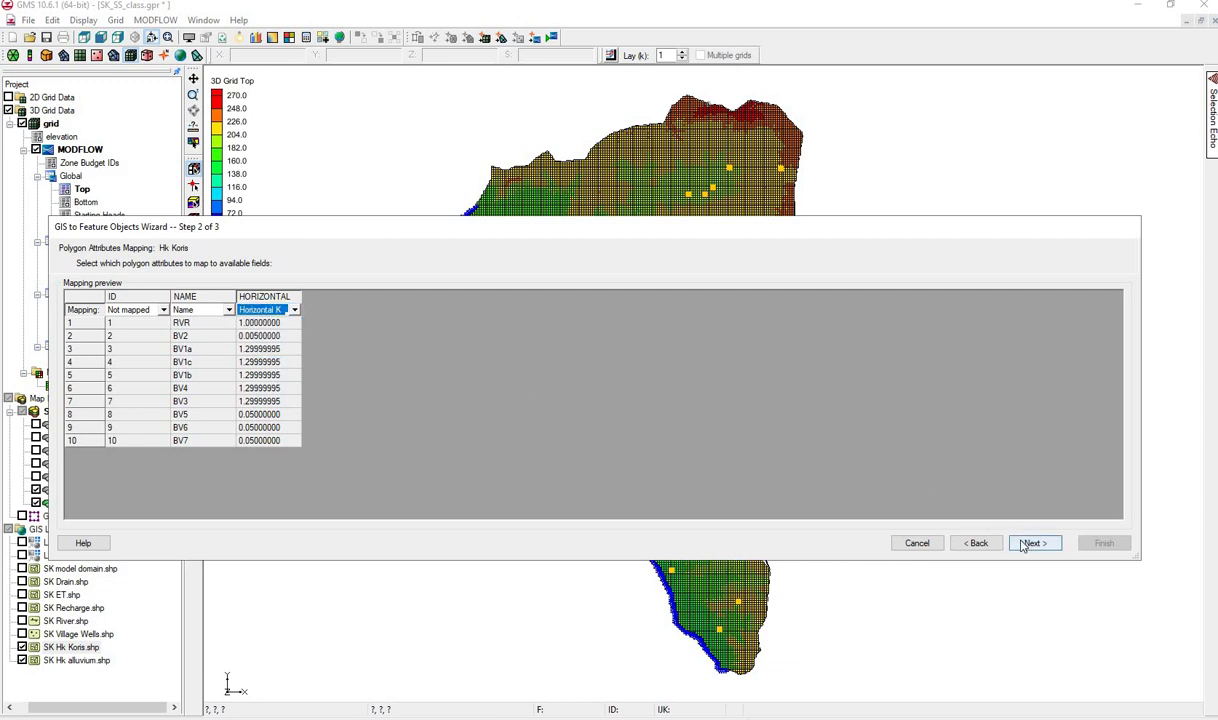
left_click(1035, 543)
left_click(1103, 543)
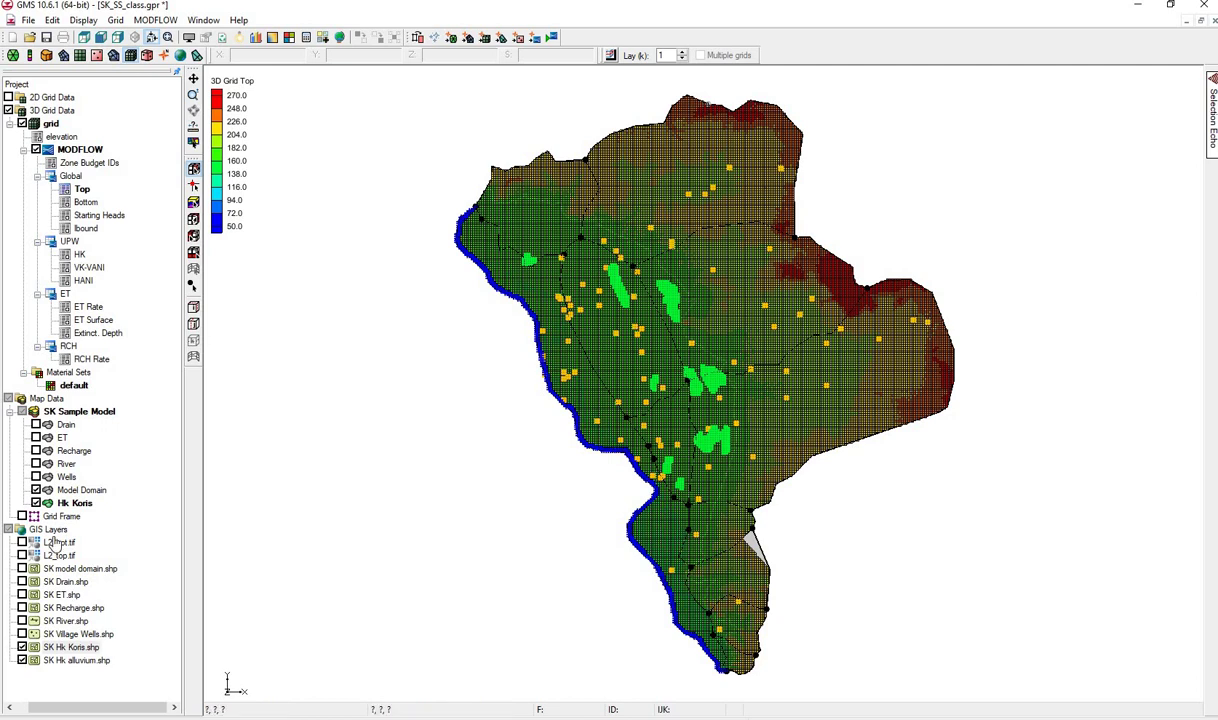
Create coverage 'Hk Alluvium' with Horizontal K under SK Sample Model, and display the alluvium shapefile layer
right_click(66, 410)
left_click(107, 496)
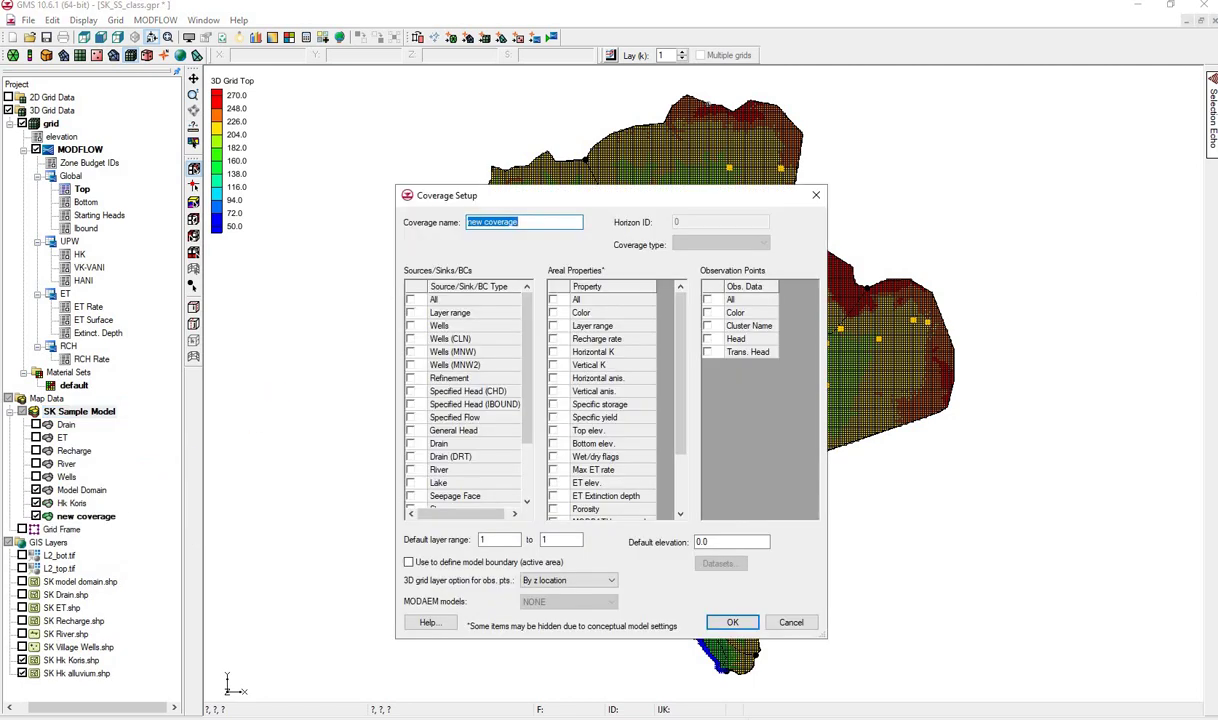
type("Hk Alluvium")
left_click(553, 352)
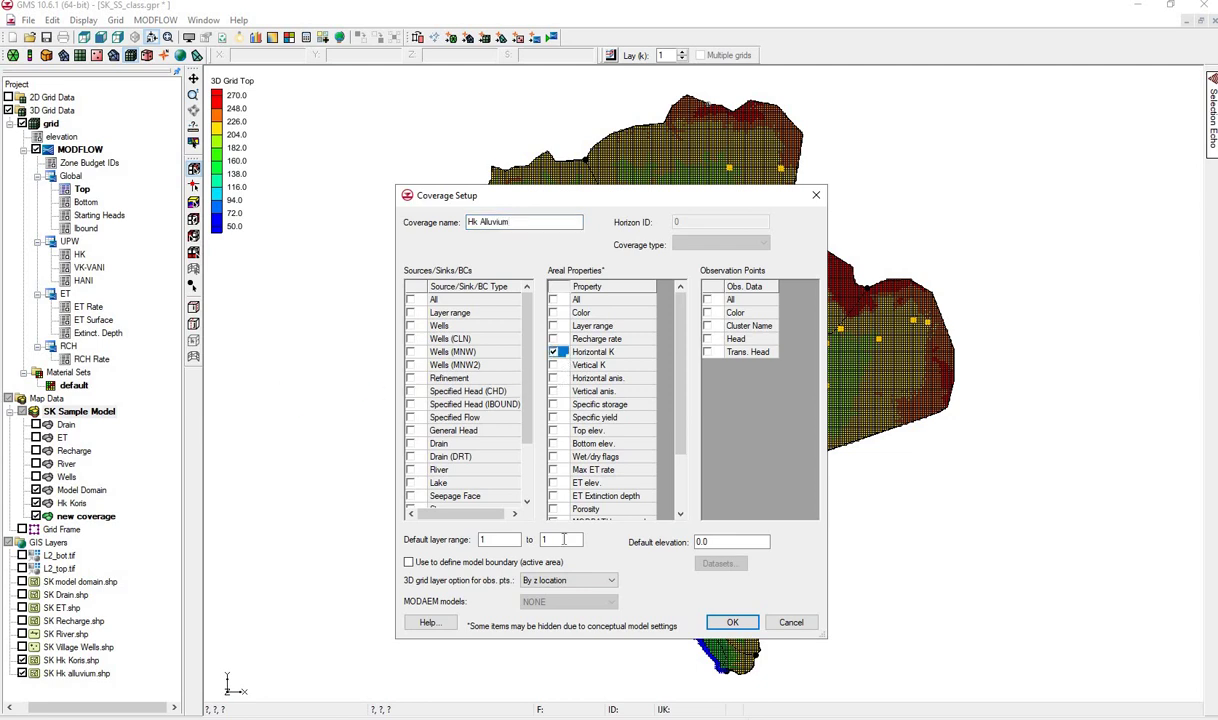
left_click(731, 623)
left_click(22, 673)
Convert SK Hk alluvium.shp to feature objects, mapping NAME to Name and HORIZONTAL to Horizontal K
right_click(59, 679)
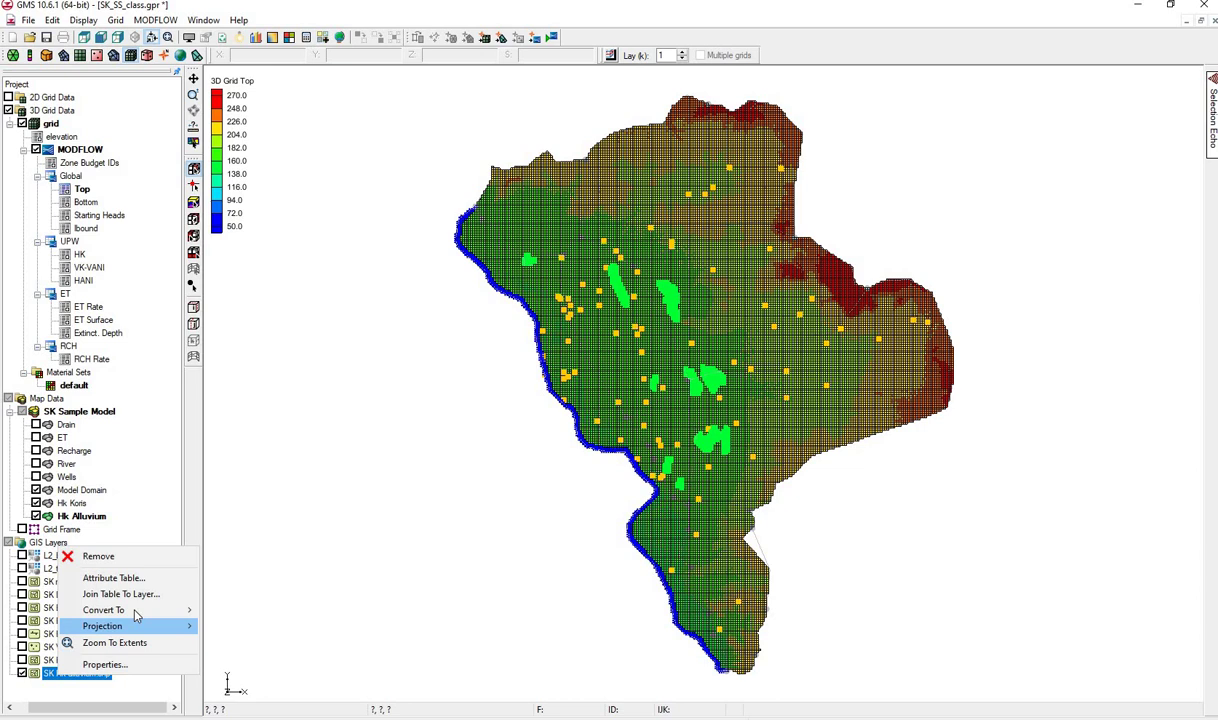
mouse_move(135, 610)
left_click(234, 612)
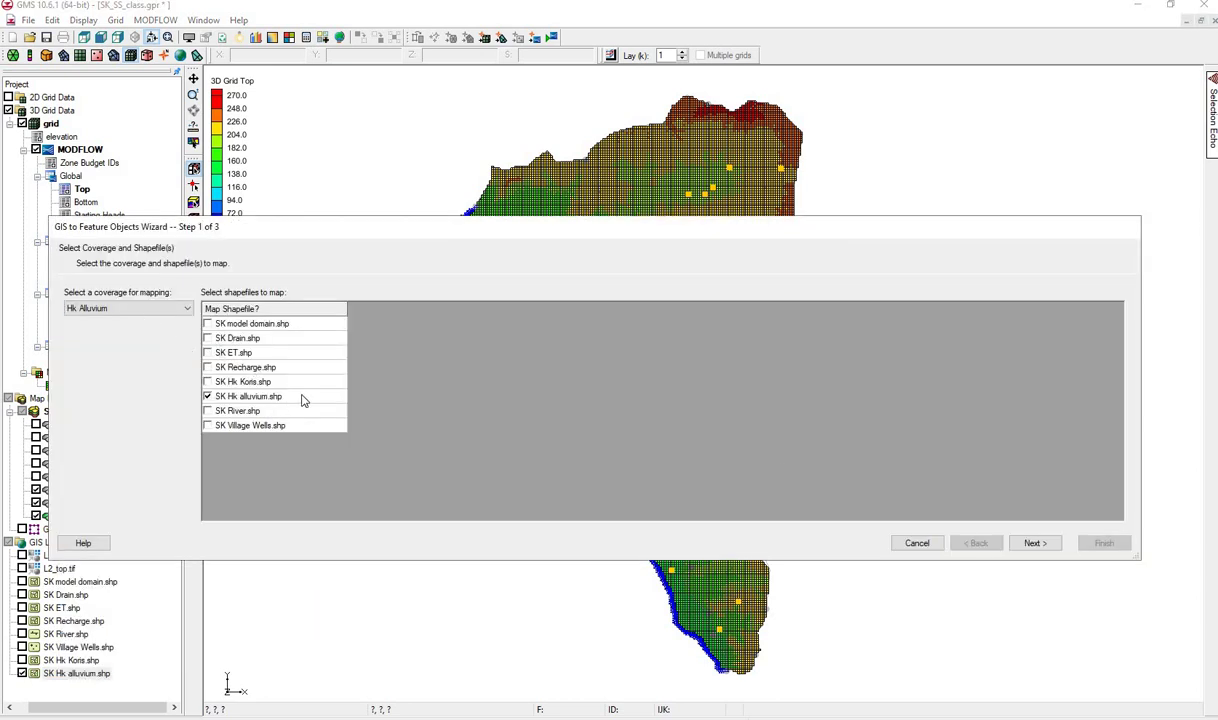
left_click(1030, 543)
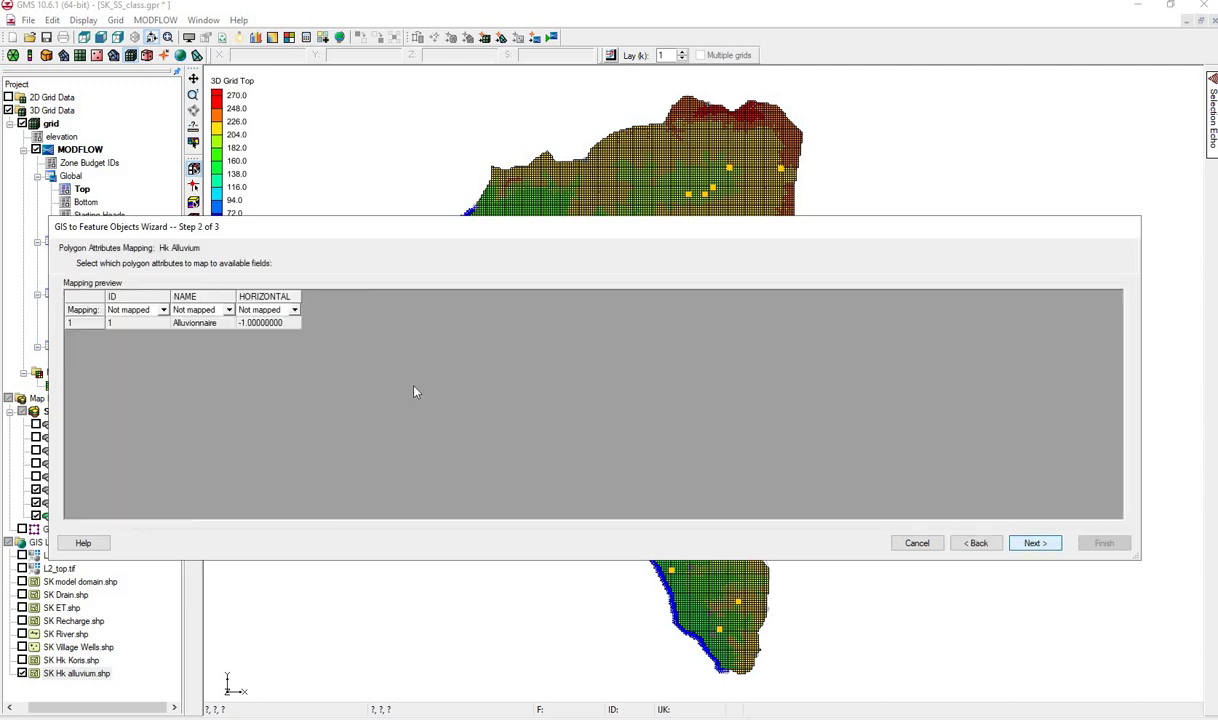
left_click(228, 311)
left_click(213, 354)
left_click(294, 312)
left_click(284, 343)
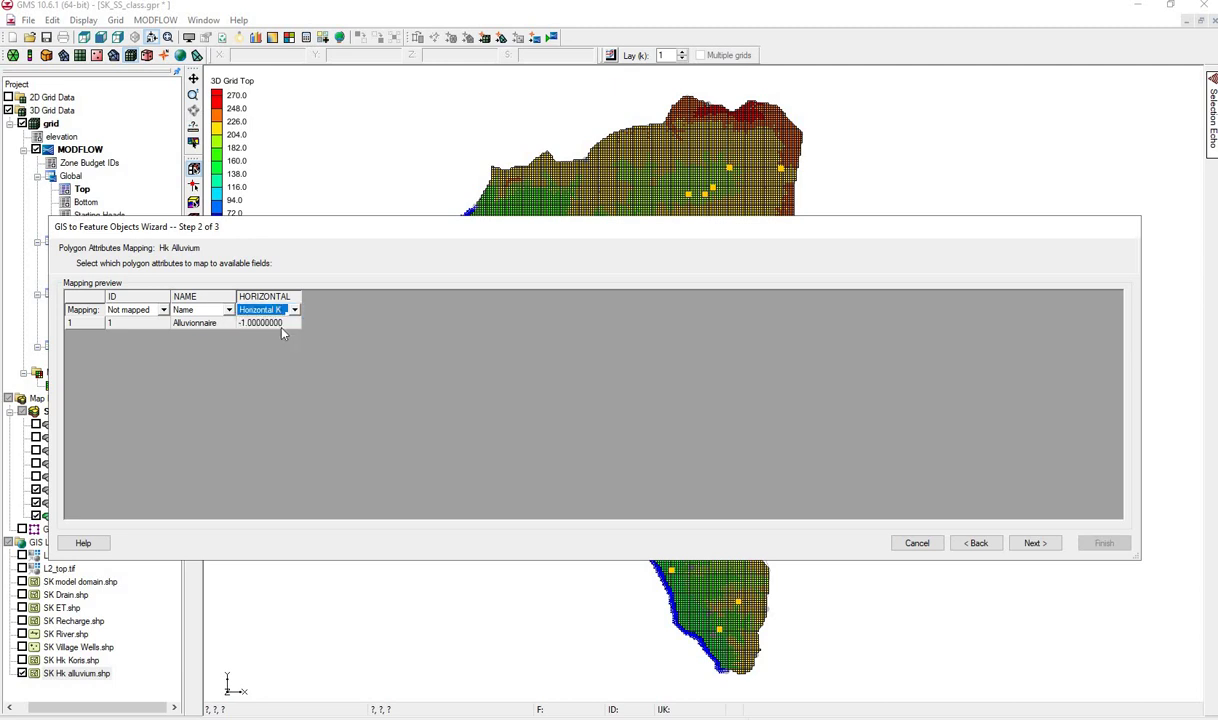
left_click(1044, 543)
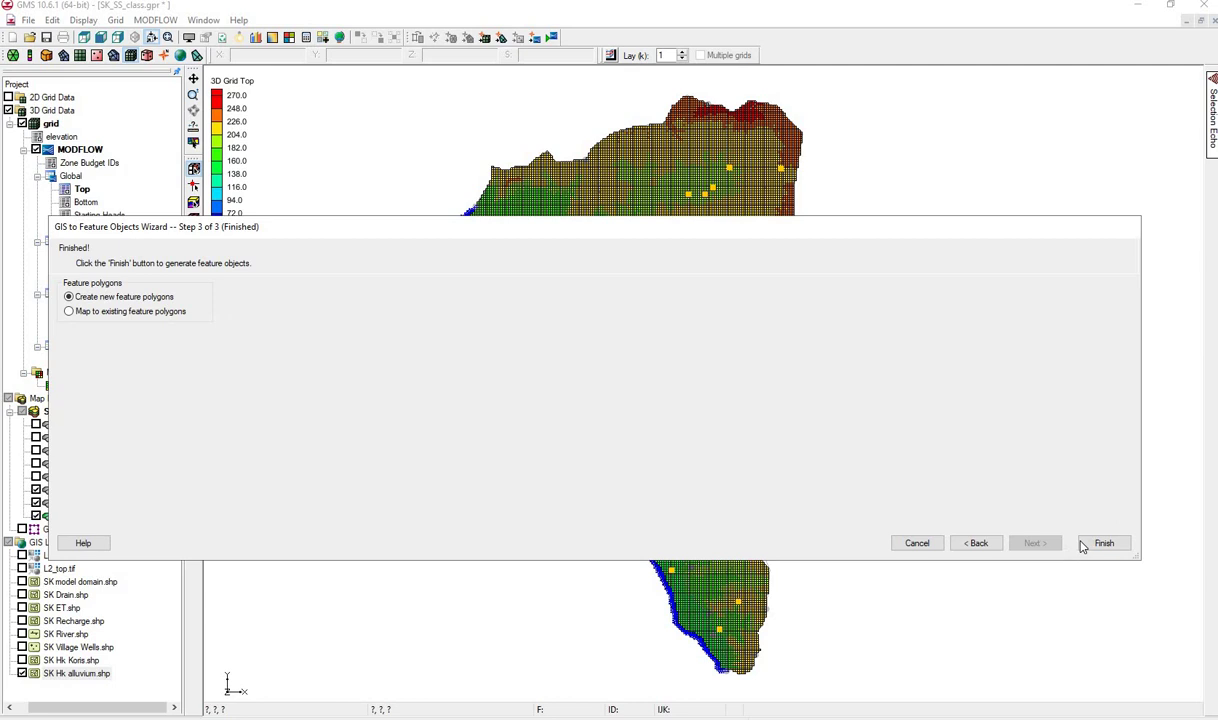
left_click(1104, 544)
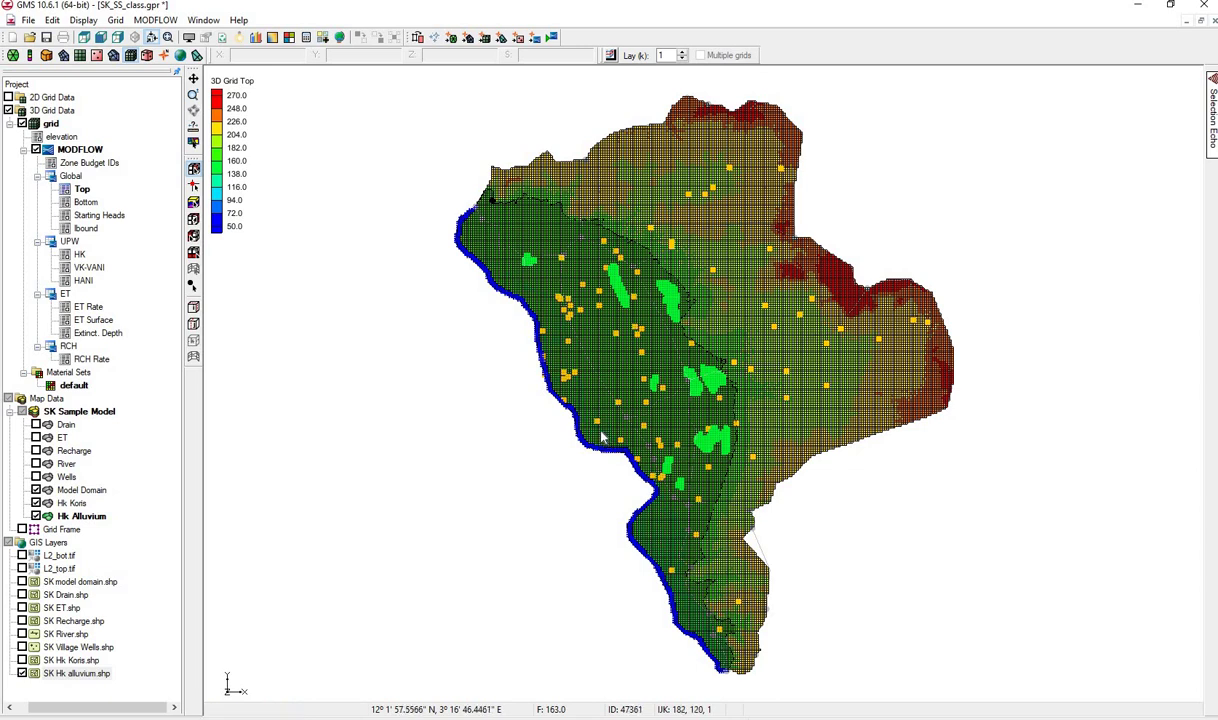
Map the Hk Koris and Hk Alluvium coverages to MODFLOW/MODPATH
right_click(78, 504)
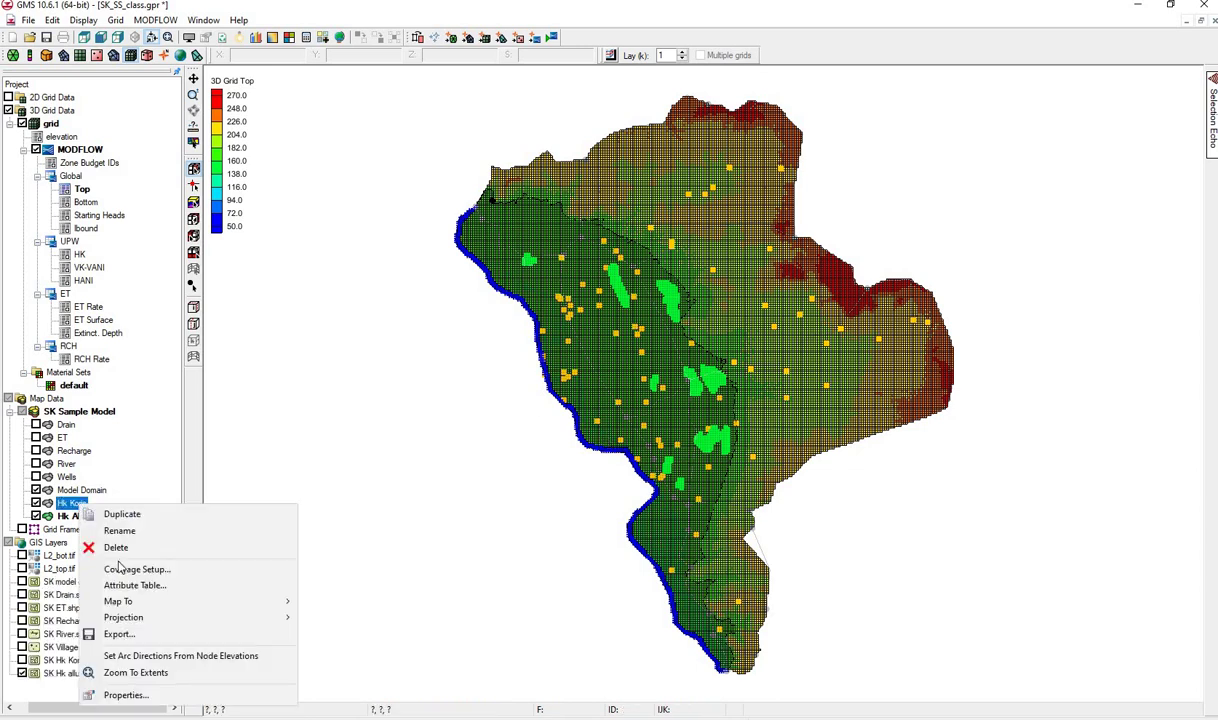
mouse_move(200, 601)
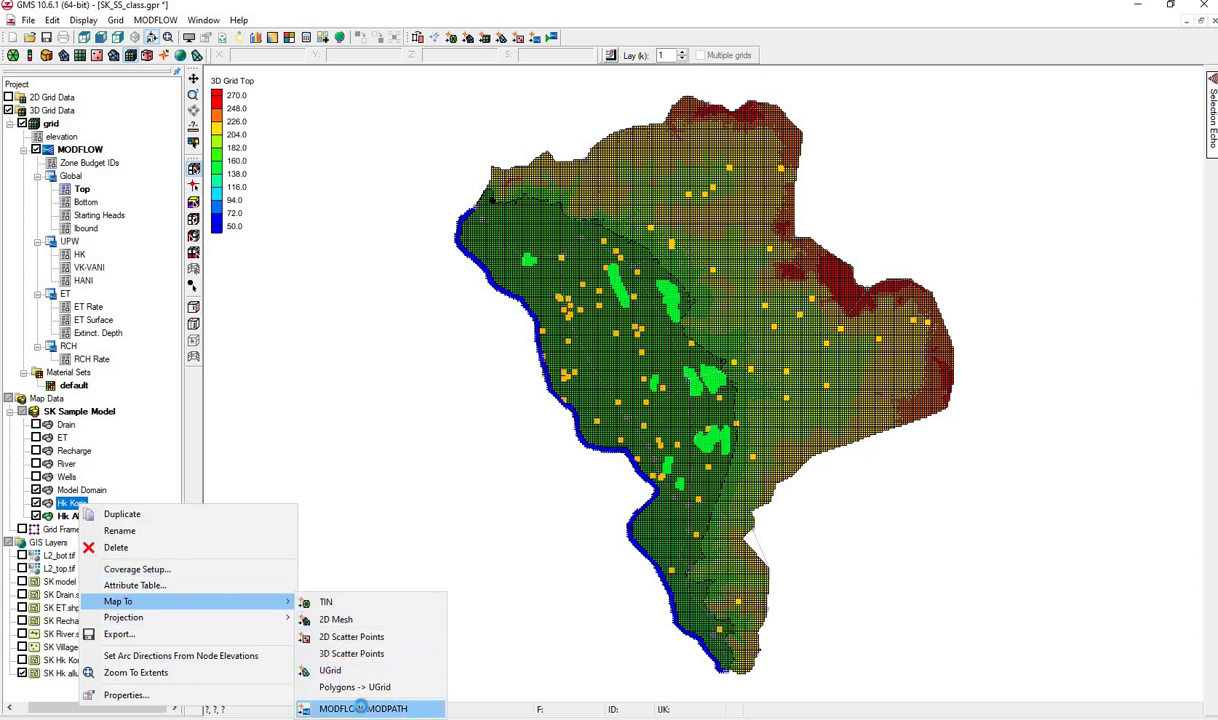
left_click(362, 709)
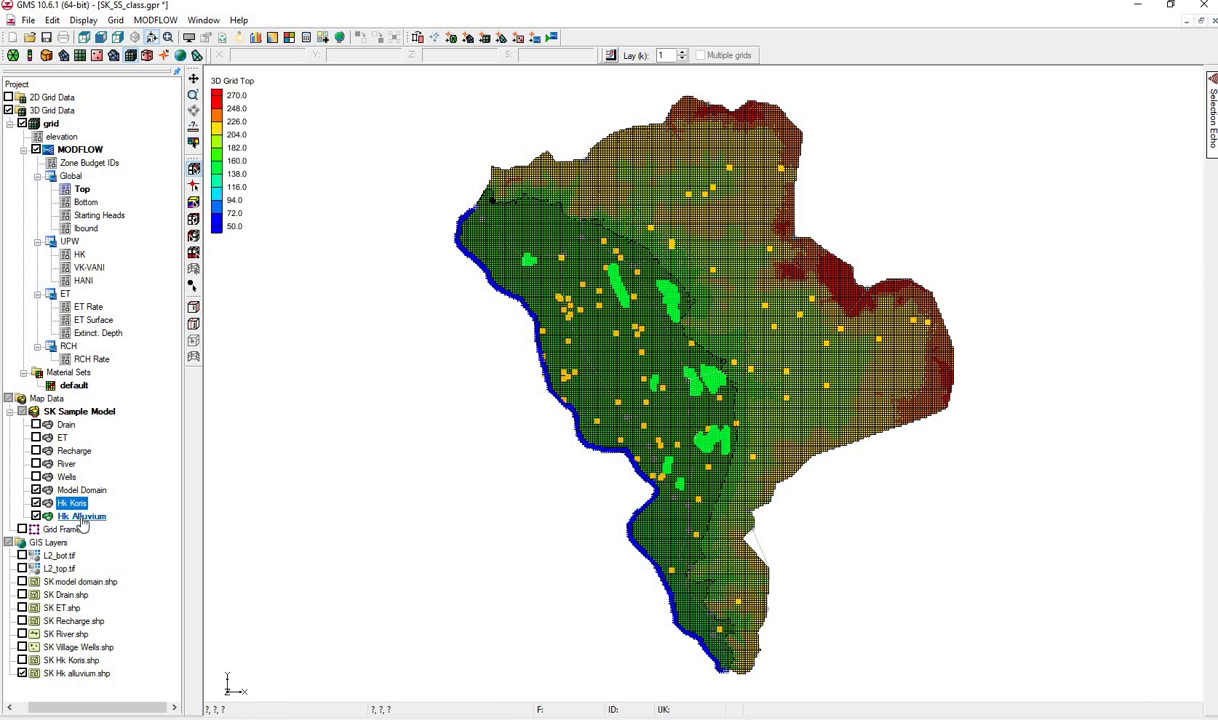
right_click(82, 518)
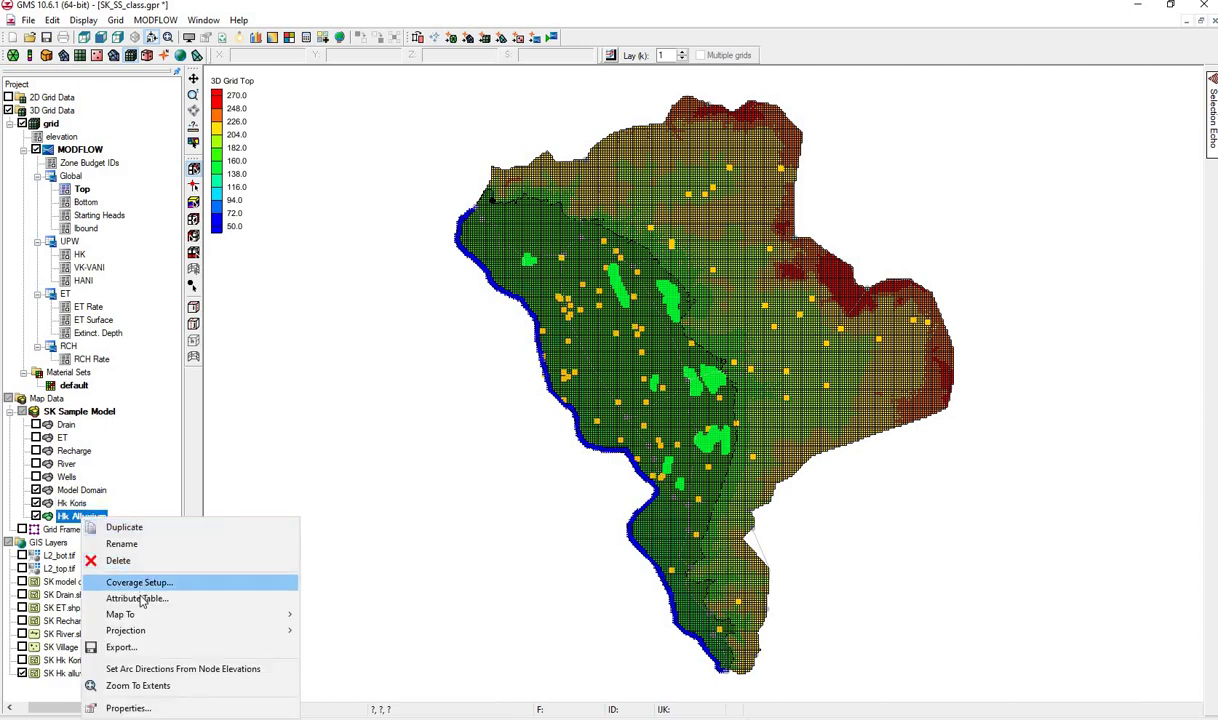
mouse_move(210, 614)
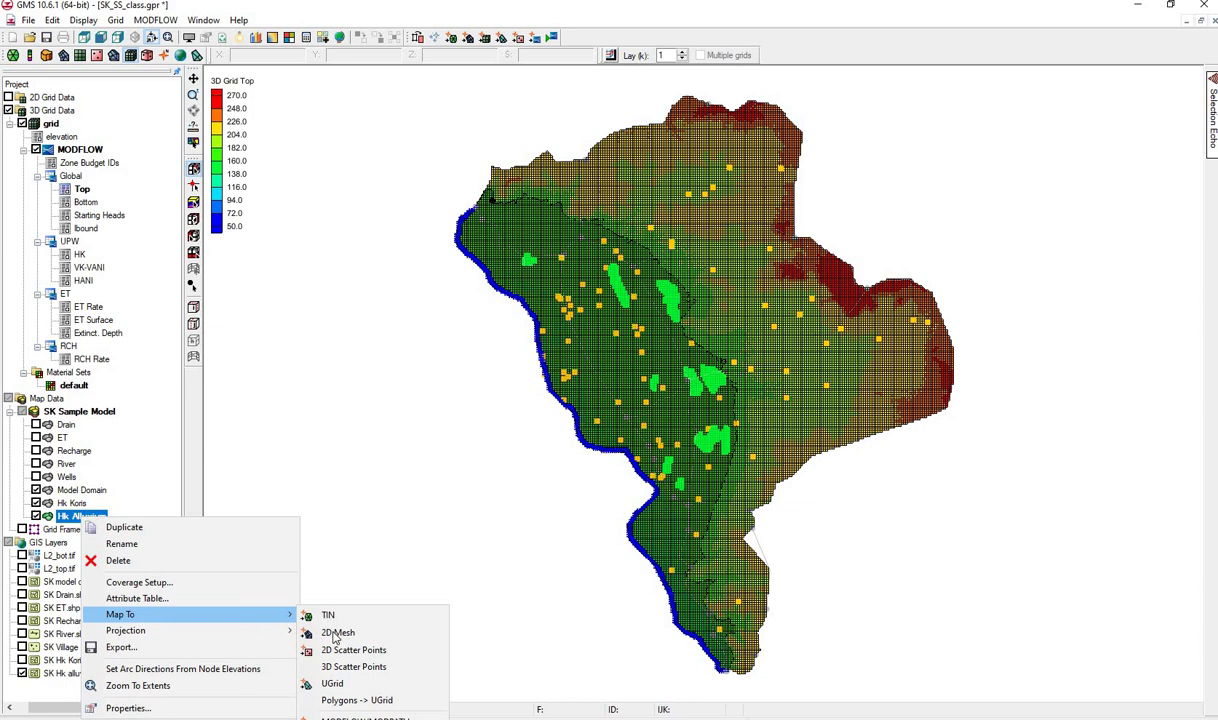
left_click(360, 716)
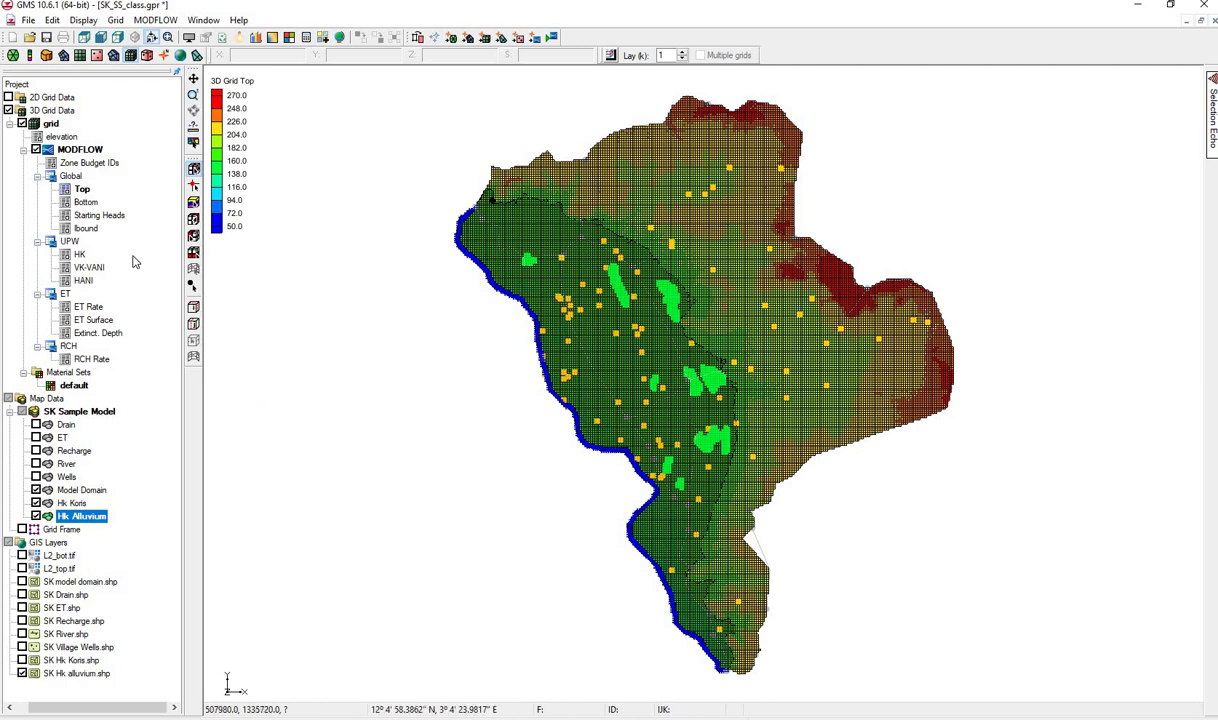
Open the HK array properties under UPW, review the mapped values, and show layer 2
right_click(79, 257)
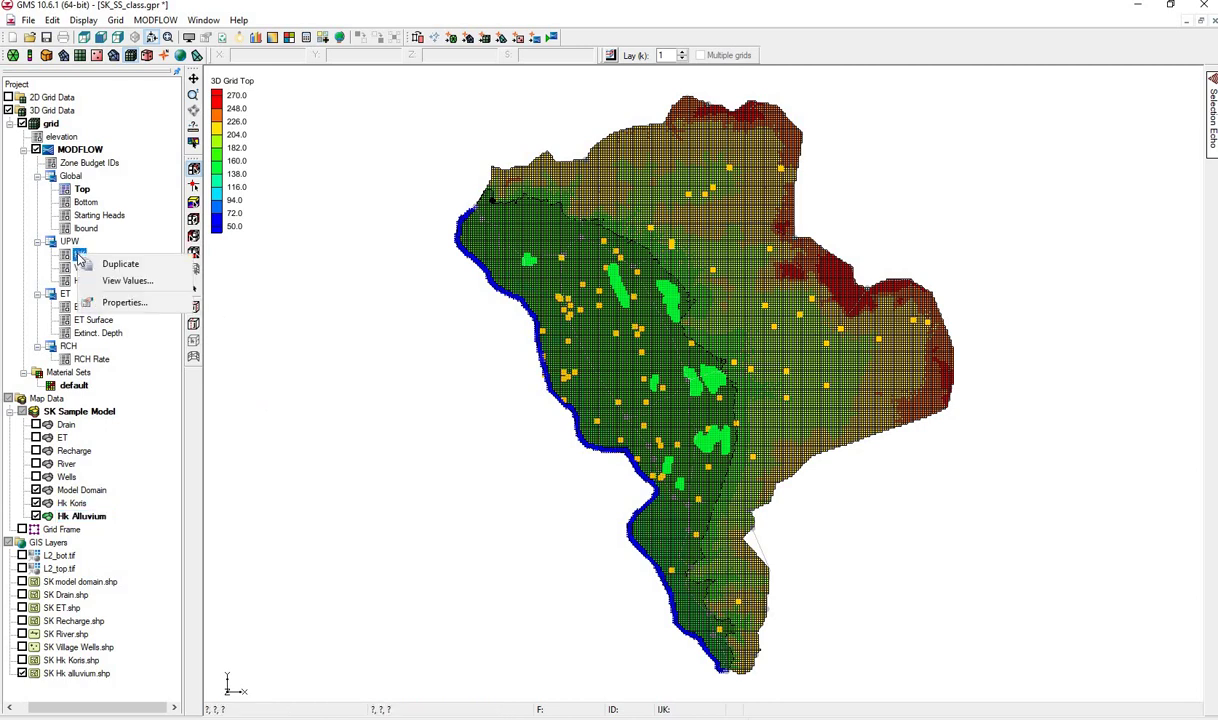
left_click(108, 303)
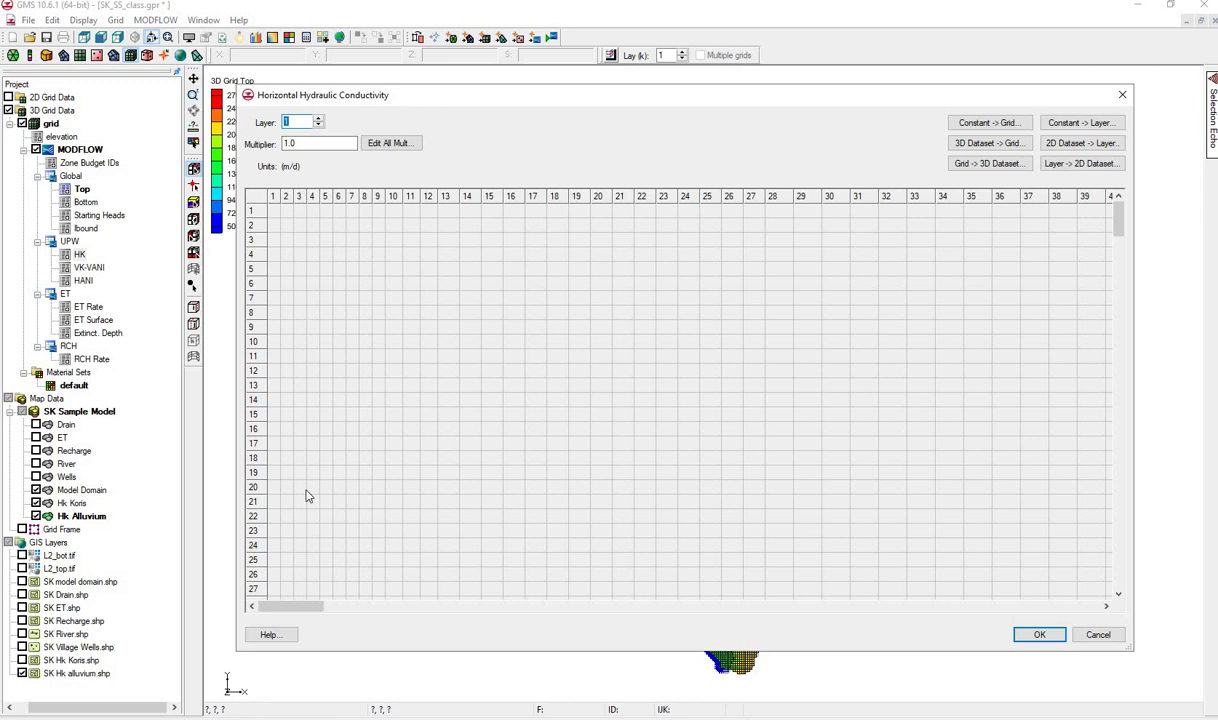
left_click_drag(283, 610, 452, 593)
scroll(680, 400, "down", 14)
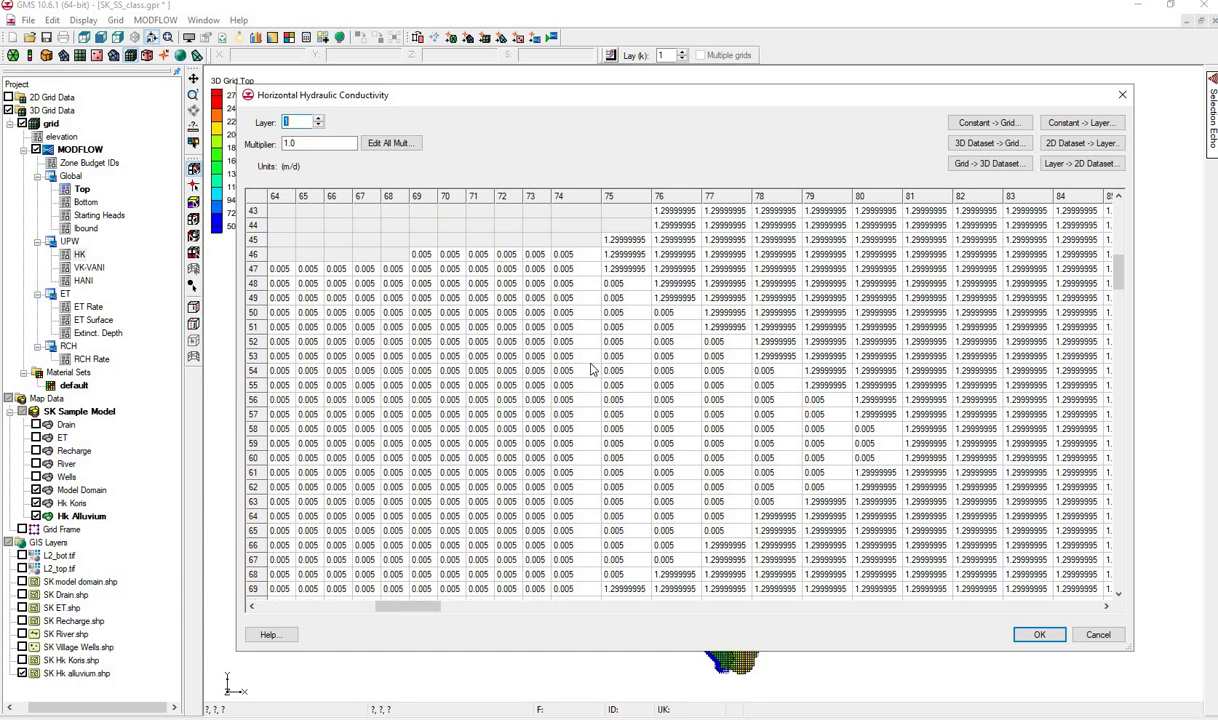
scroll(768, 428, "down", 5)
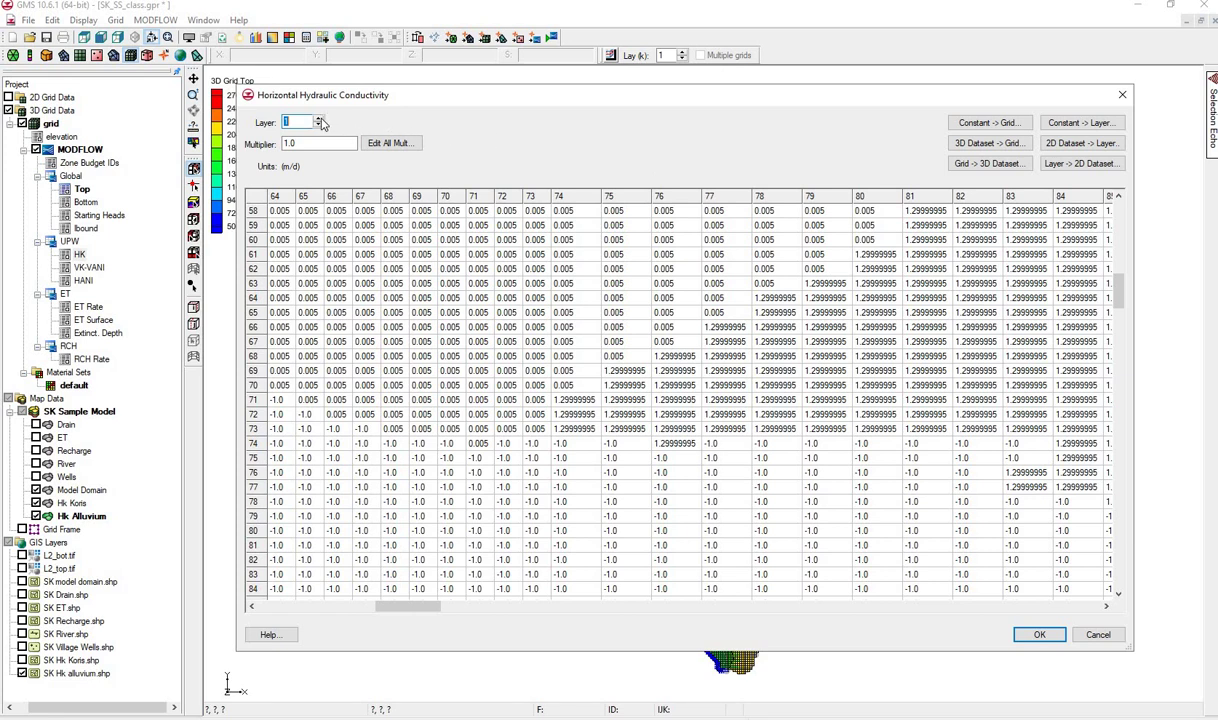
left_click(318, 119)
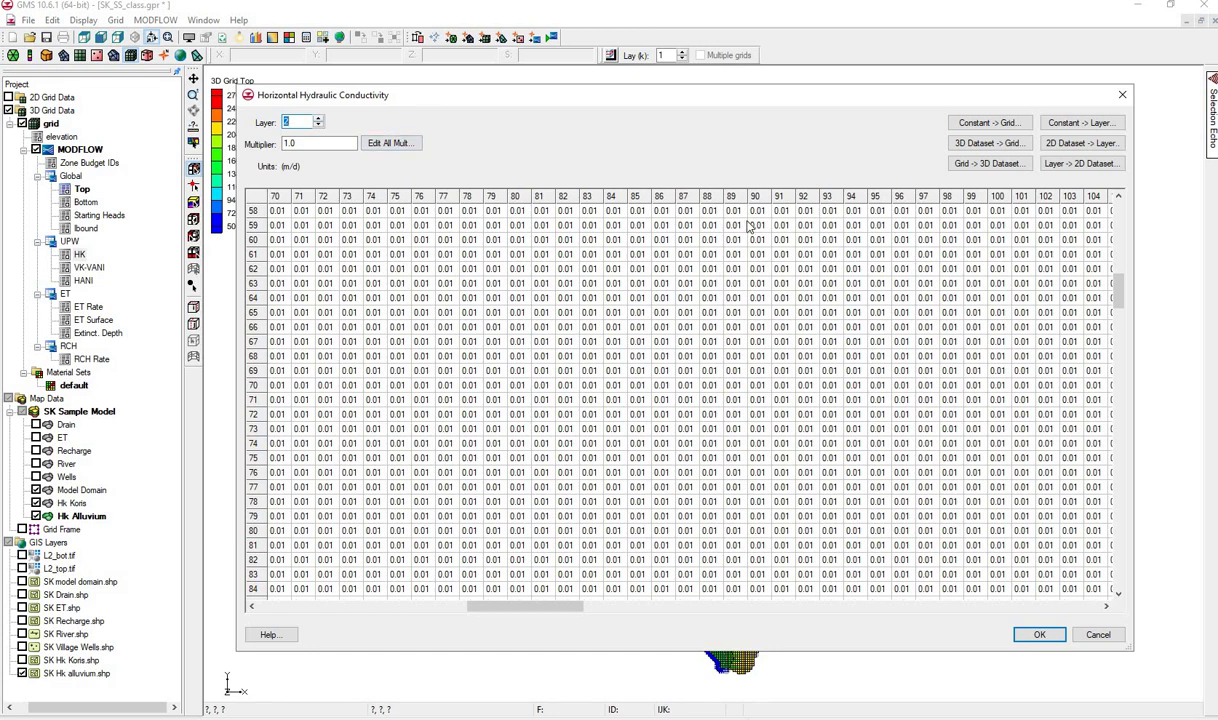
Set layer 2 HK to a constant 0.00999 and accept the conductivity array
left_click(1080, 123)
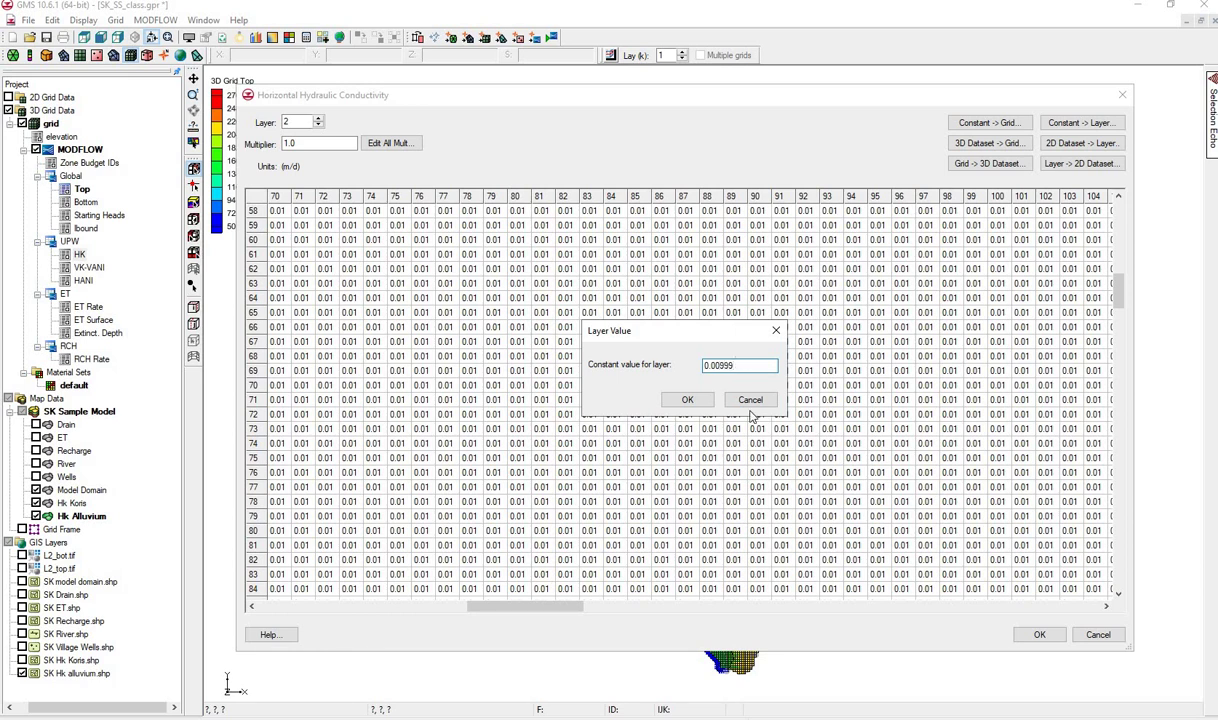
left_click(688, 400)
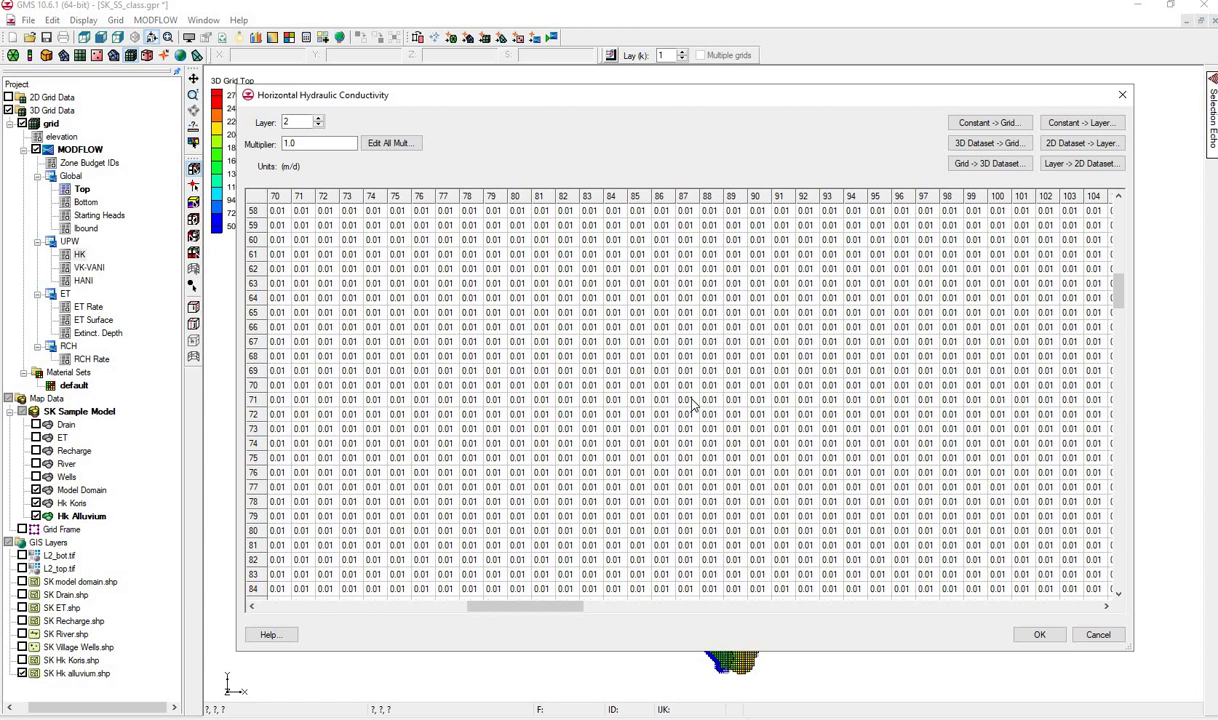
left_click(1040, 636)
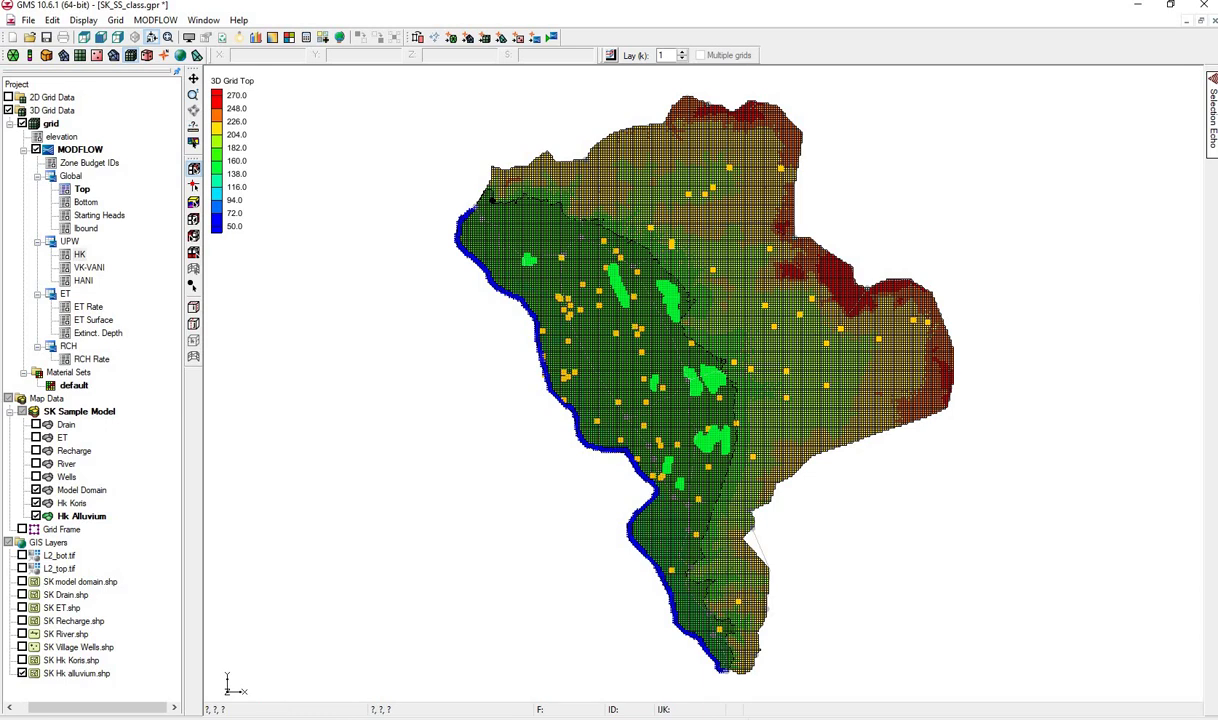
Drag SK Pilot Points.shp from the Shapefiles folder into GMS, move Explorer aside, and select the layer
left_click_drag(1165, 60, 717, 60)
left_click_drag(1045, 413, 196, 543)
left_click_drag(129, 587, 130, 555)
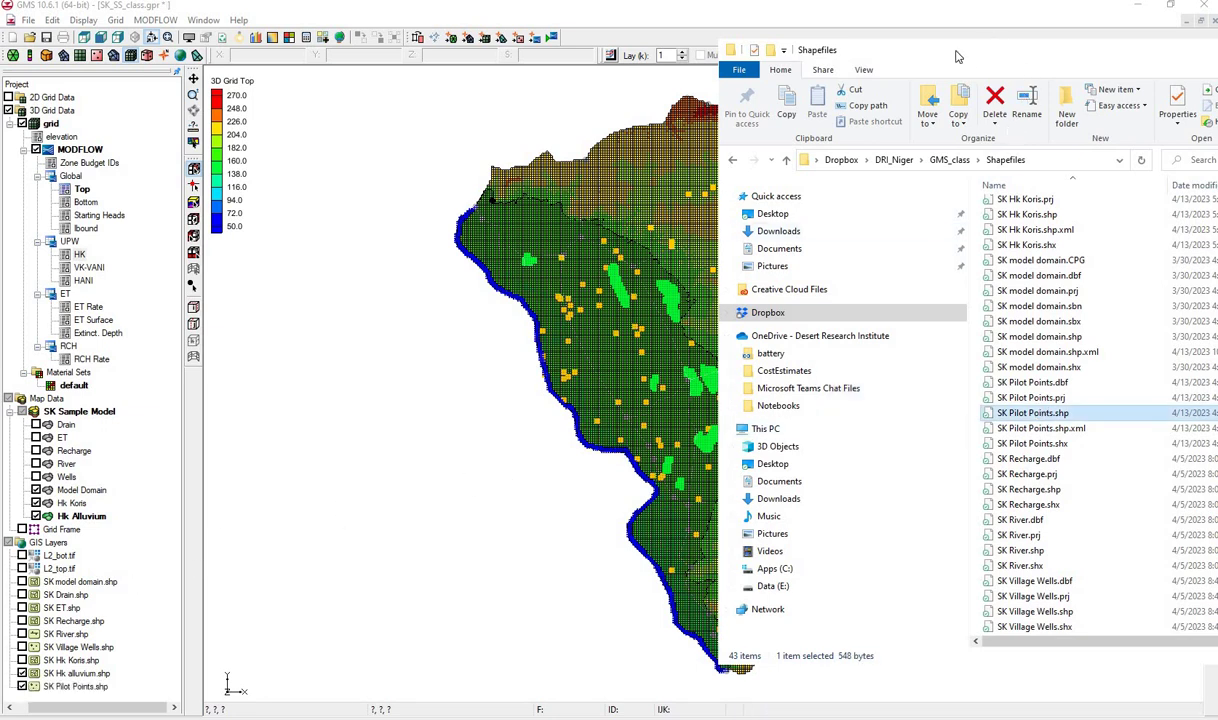
left_click_drag(970, 56, 1217, 56)
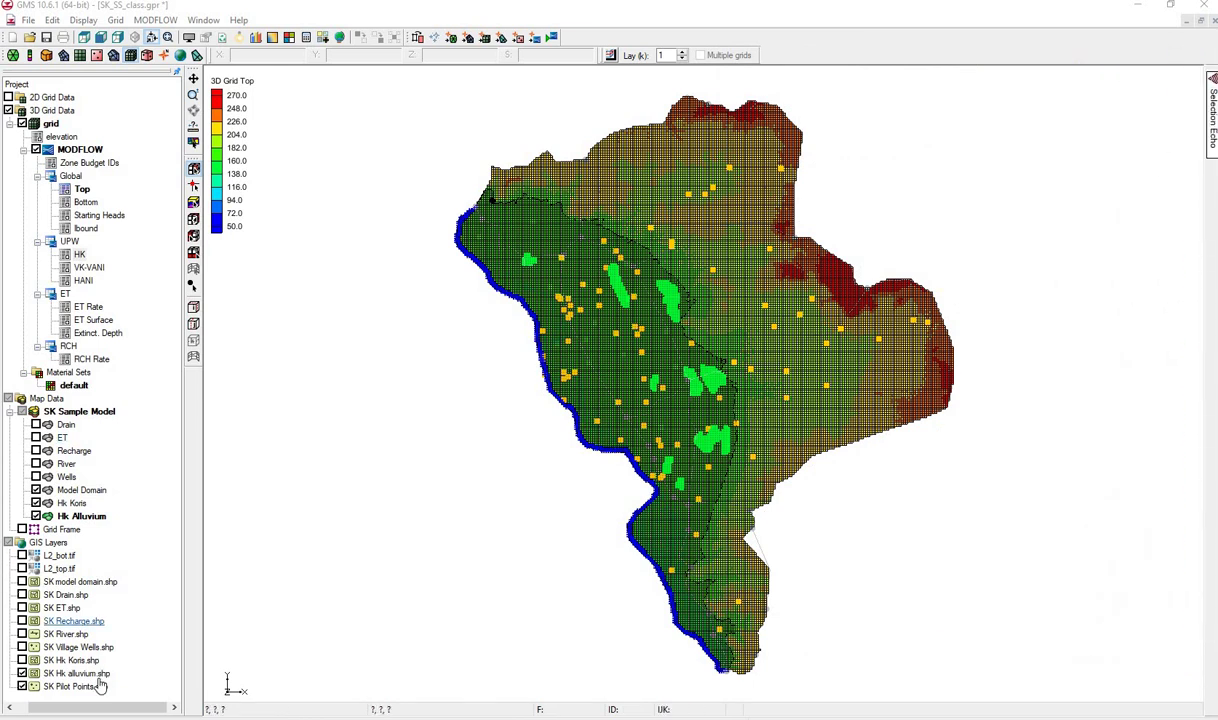
left_click(50, 688)
right_click(50, 689)
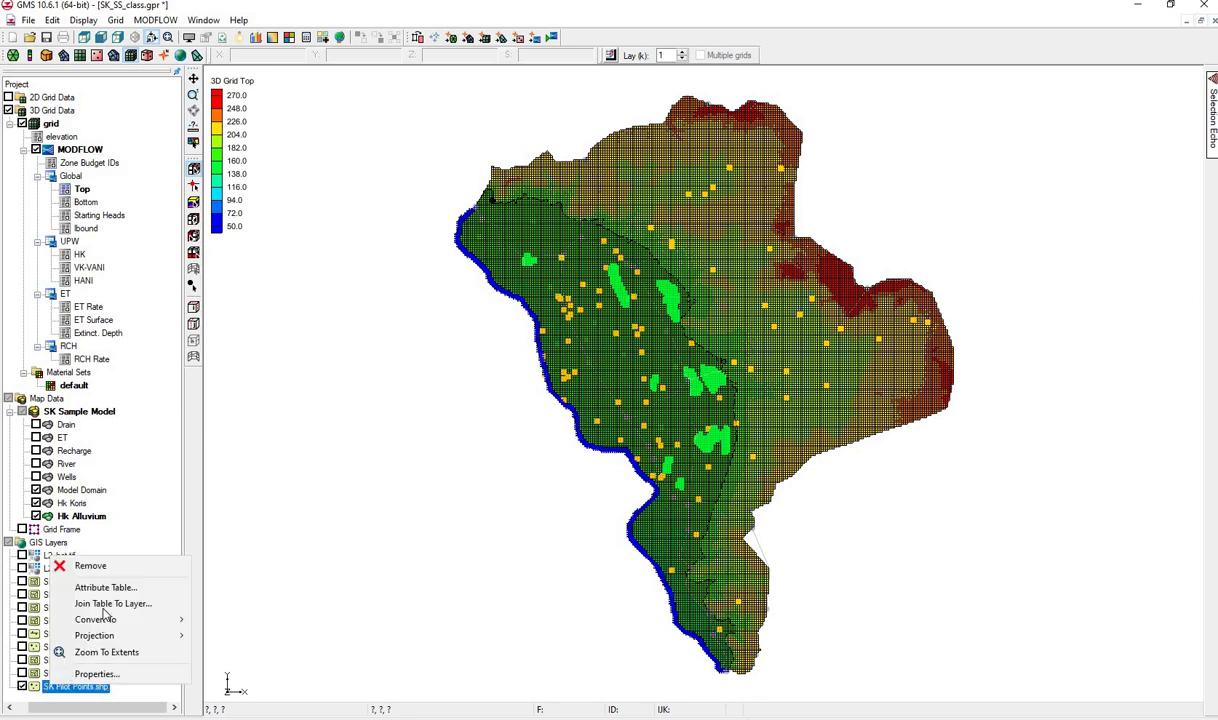
left_click(112, 590)
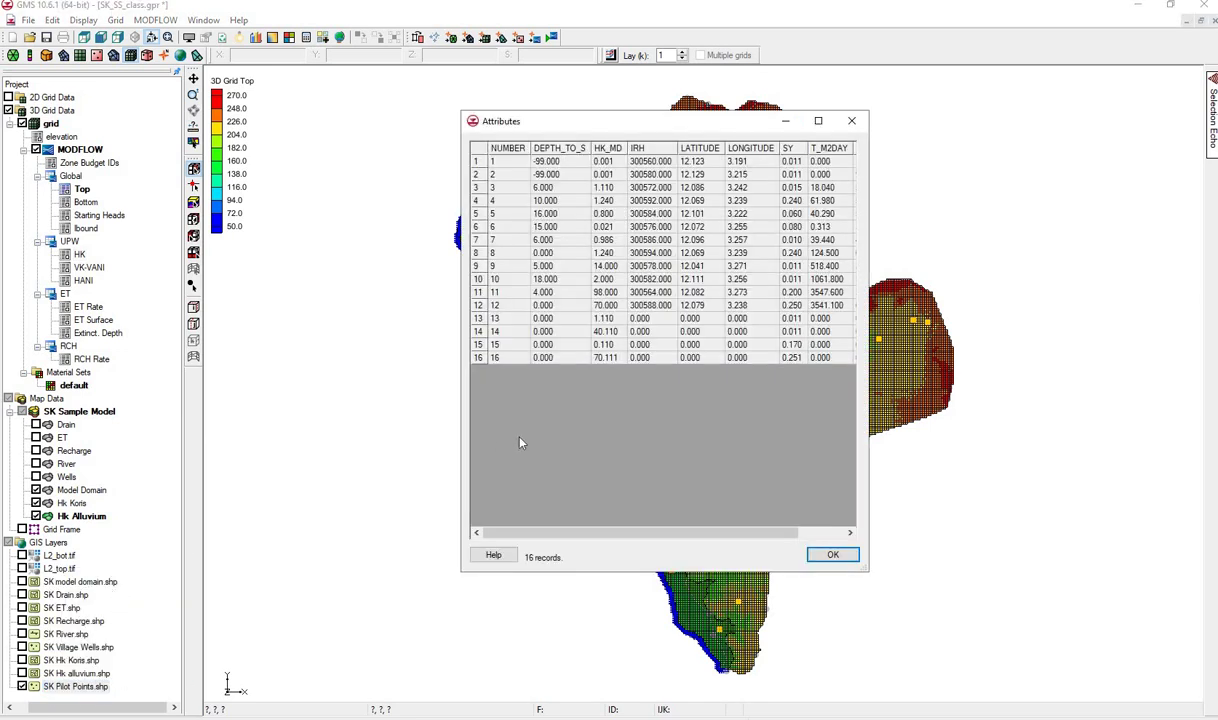
left_click(610, 148)
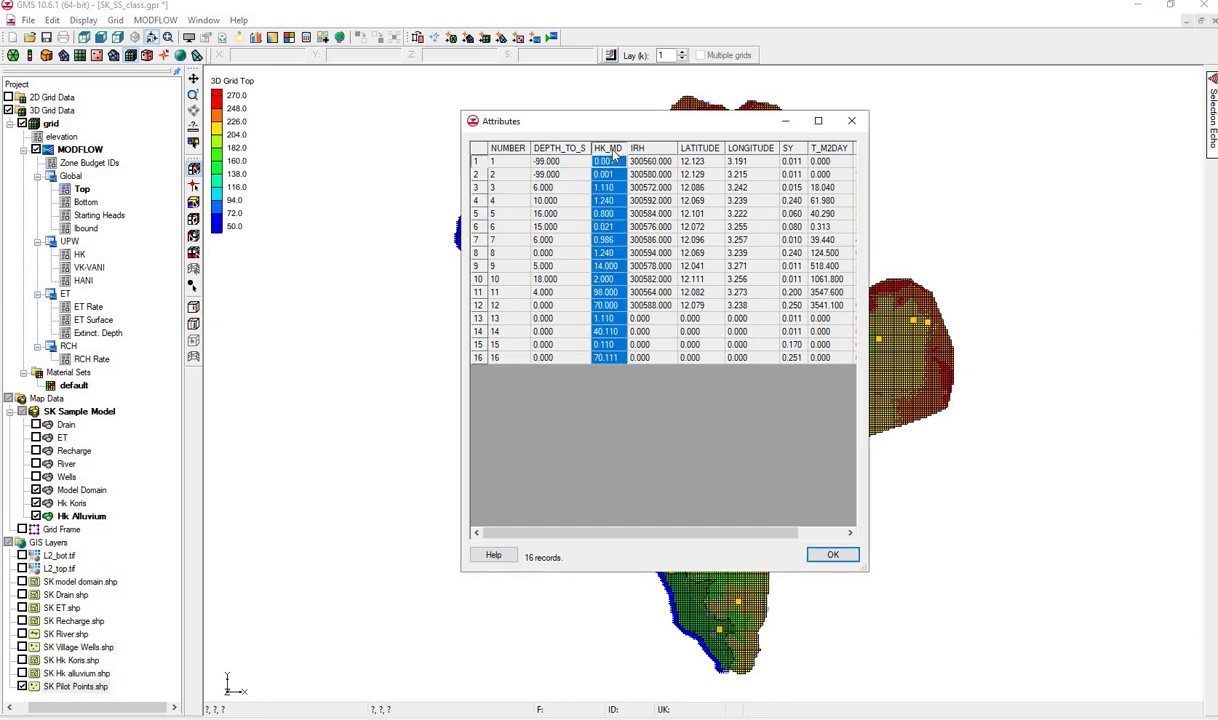
left_click(789, 149)
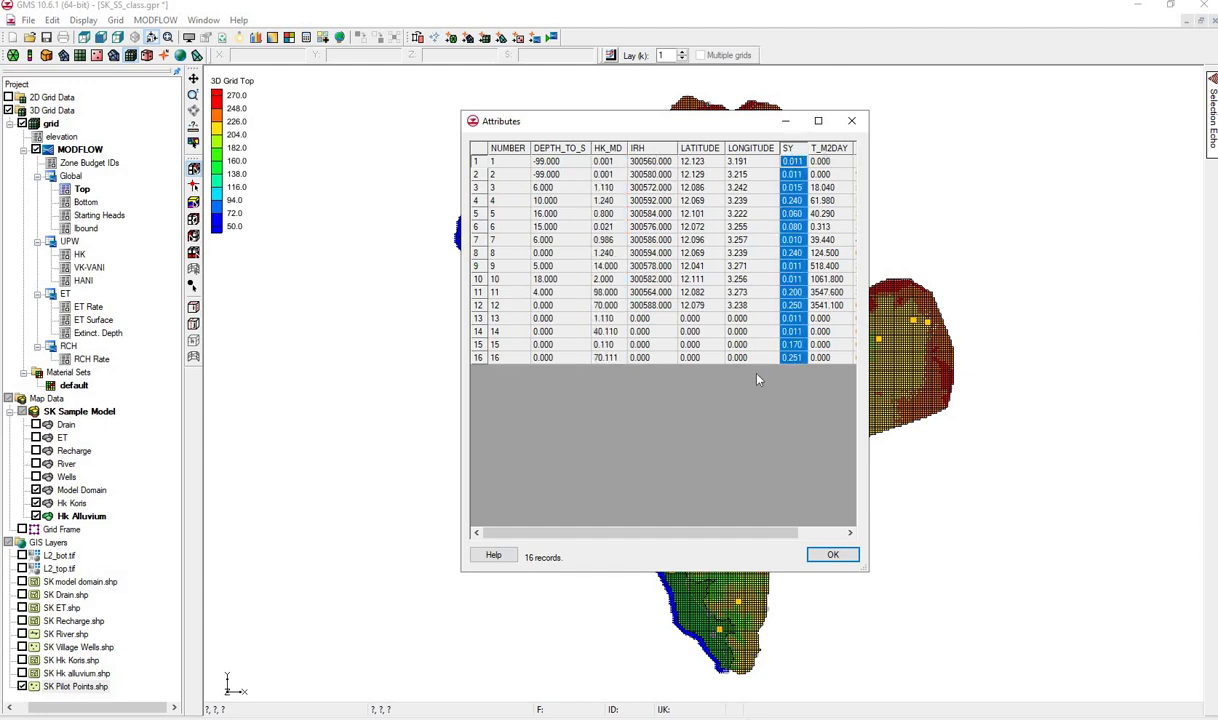
left_click(832, 555)
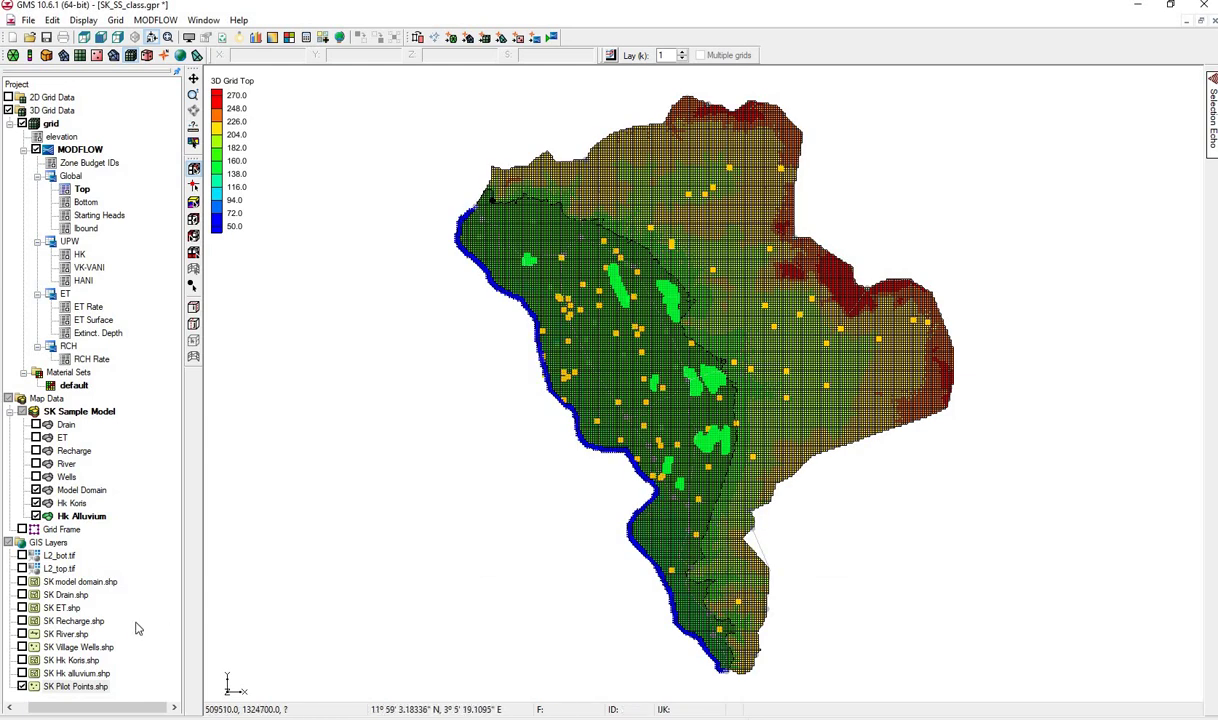
Convert SK Pilot Points.shp to 2D scatter, then select the new scatter set's TOT_DEPTH dataset
right_click(72, 686)
mouse_move(138, 619)
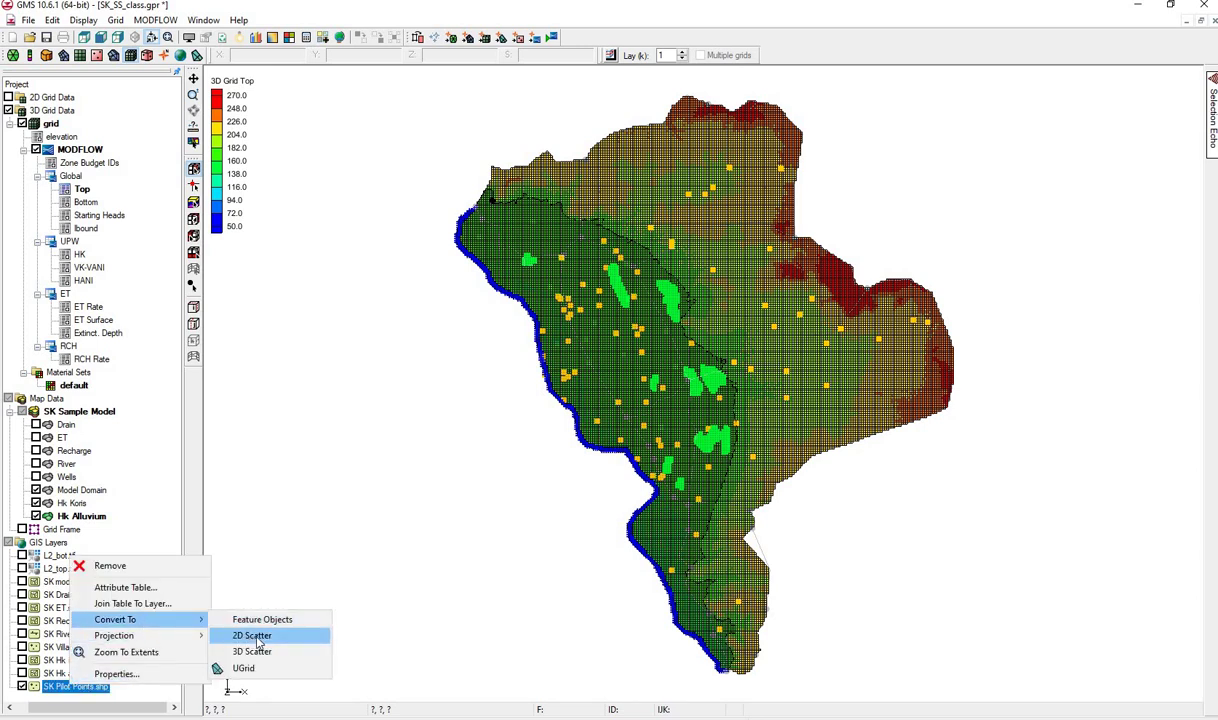
left_click(257, 640)
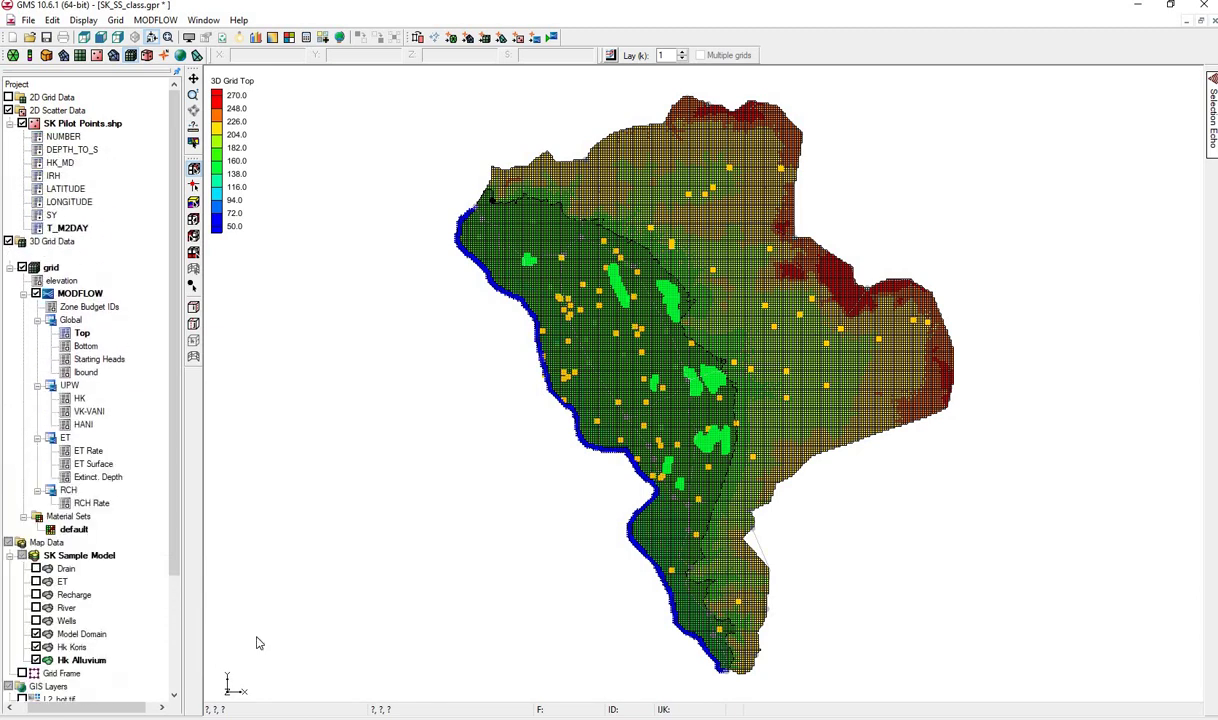
left_click(66, 124)
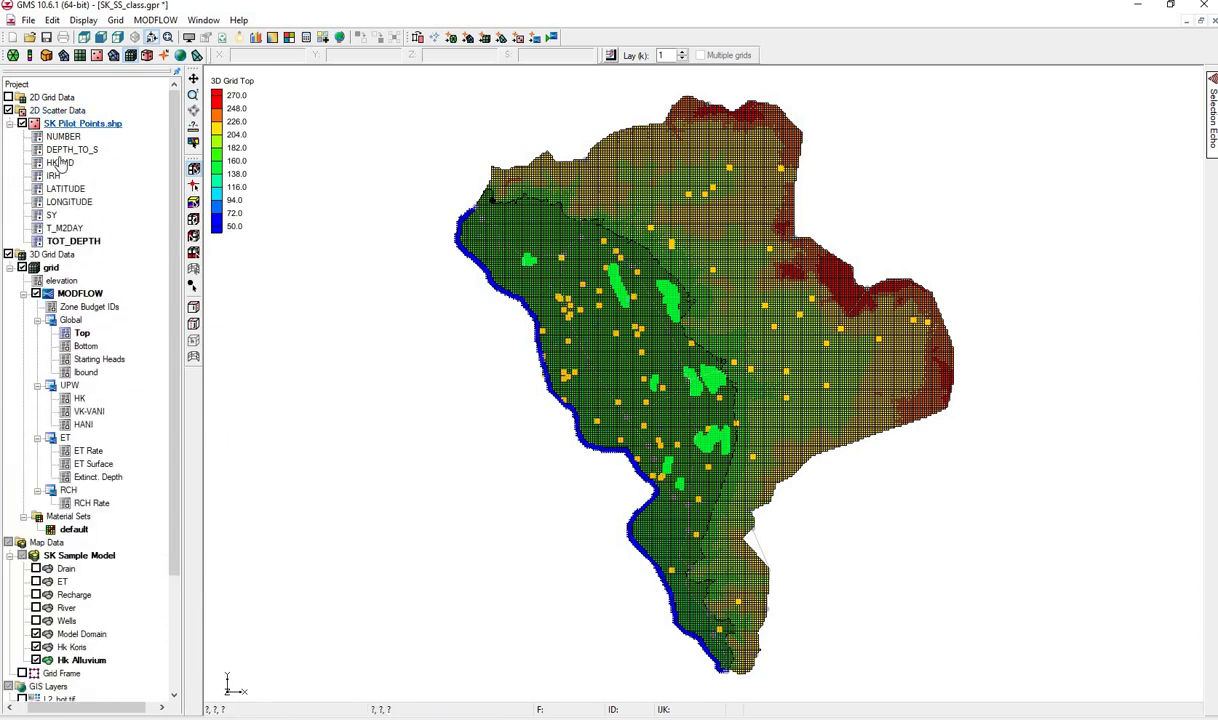
left_click(66, 242)
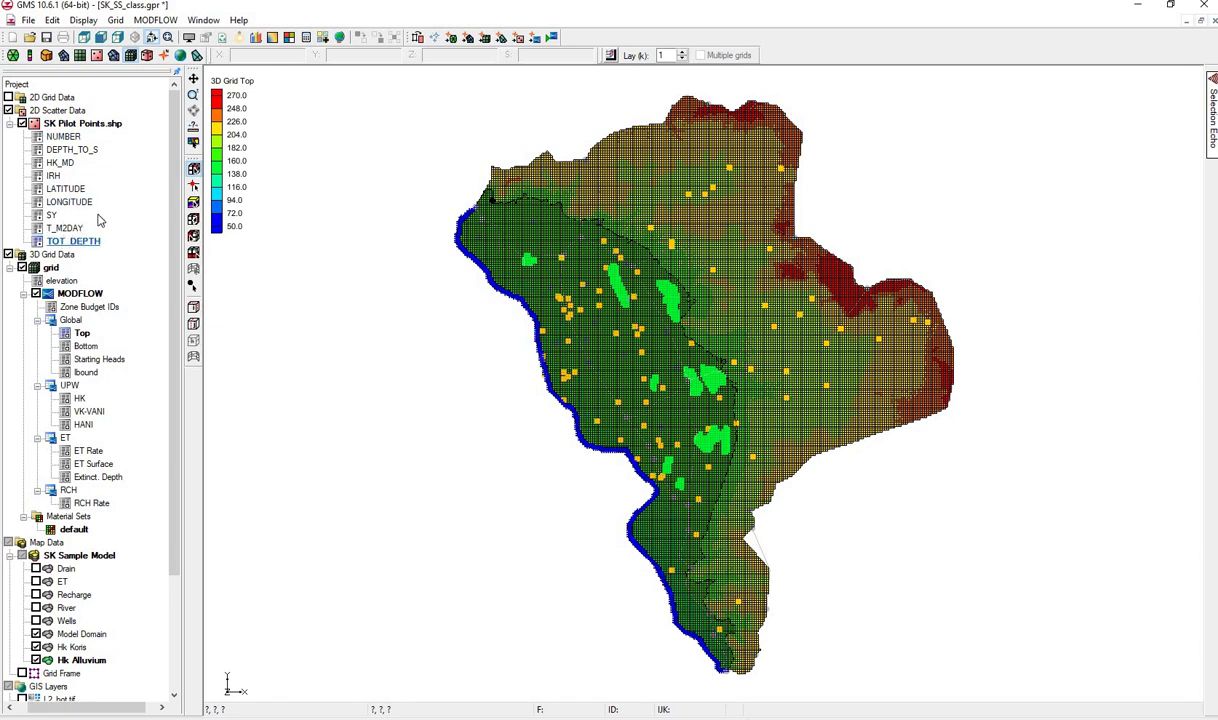
Initialize the HK_1 and RIV_10 parameters from the model and switch HK_1's value to <Pilot Points>
left_click(160, 21)
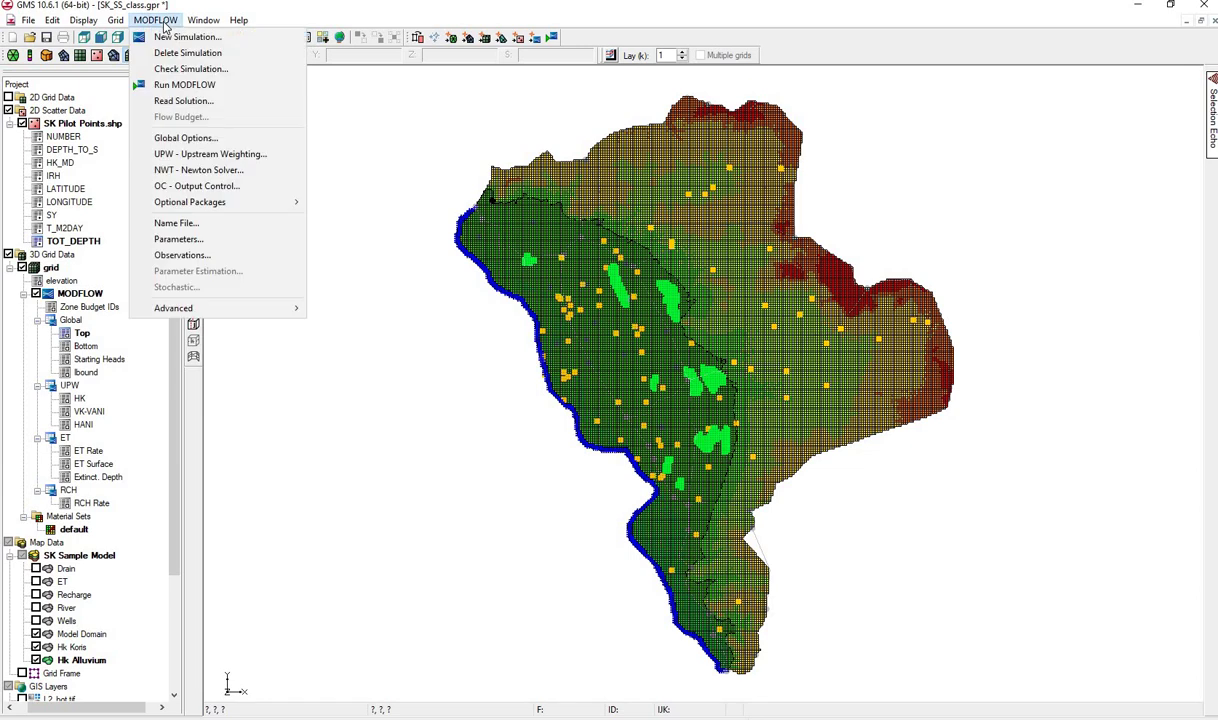
left_click(143, 241)
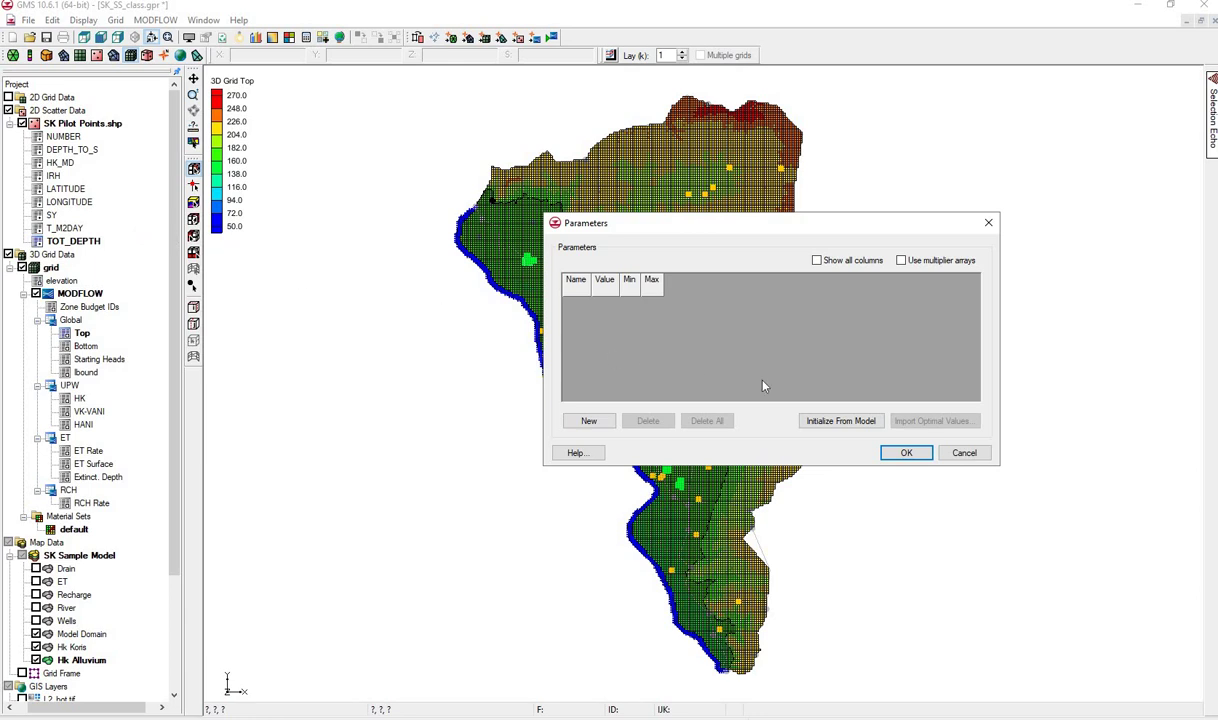
left_click(836, 422)
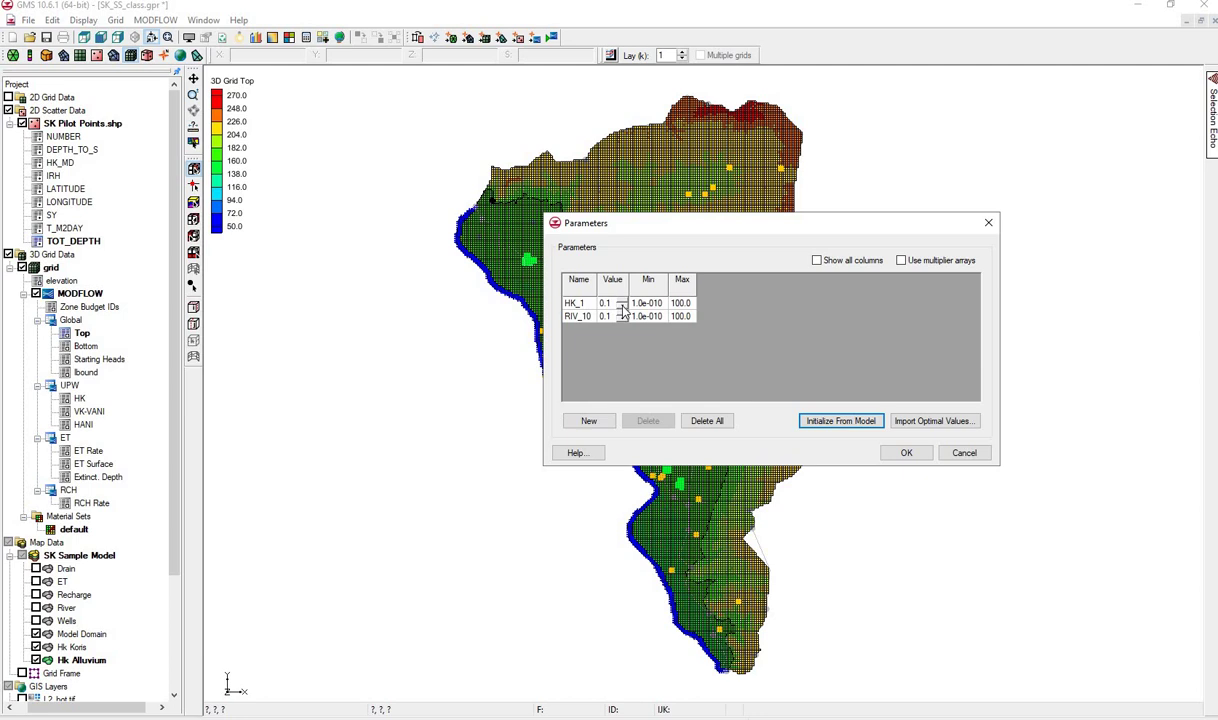
left_click(621, 304)
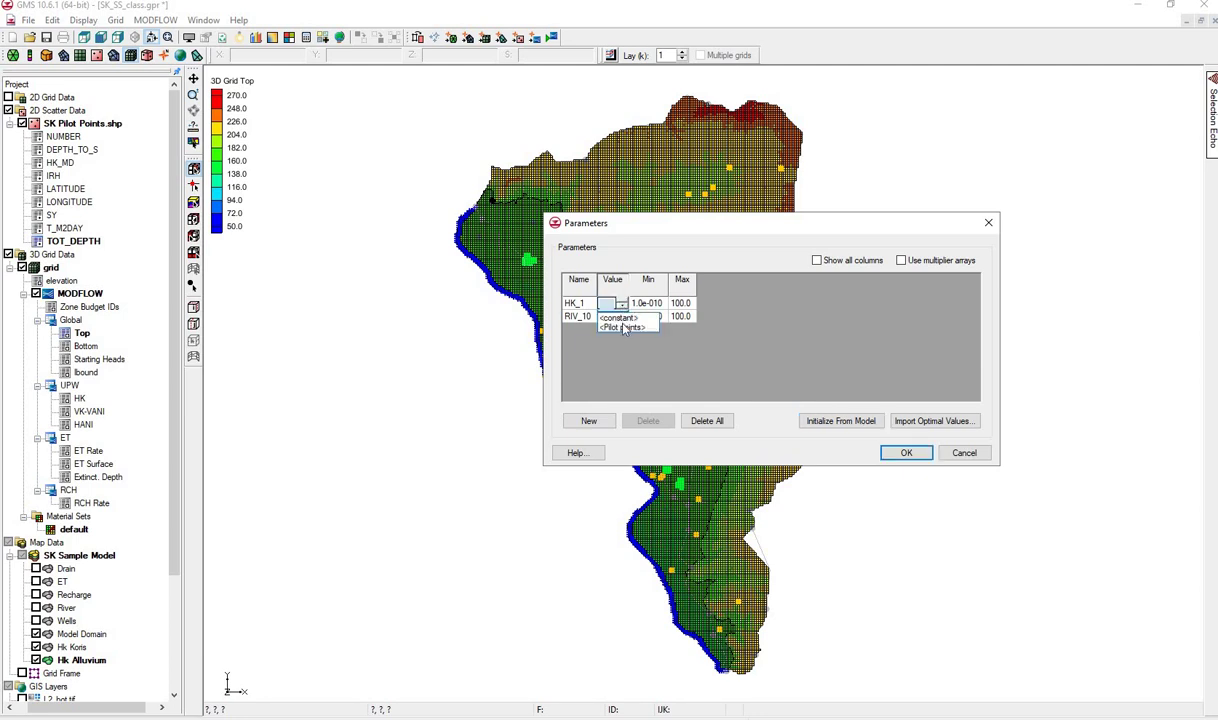
left_click(623, 328)
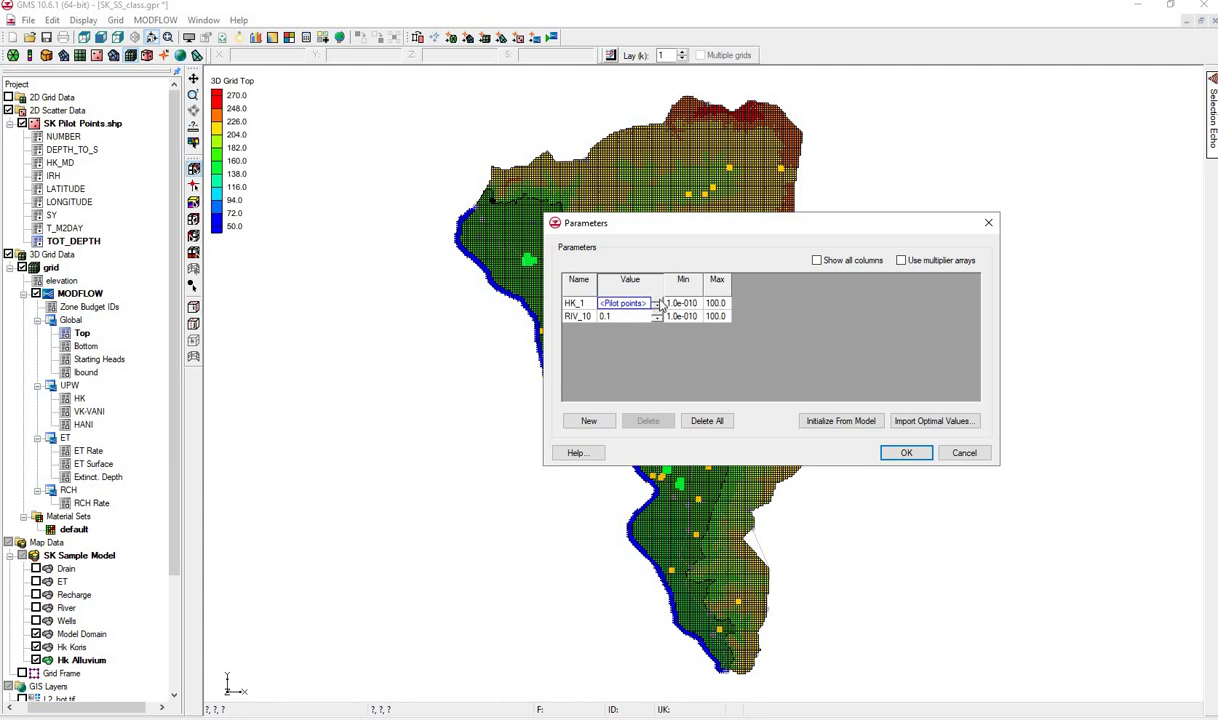
Choose the HK_MD dataset for HK_1's pilot-point 2D interpolation options
left_click(659, 304)
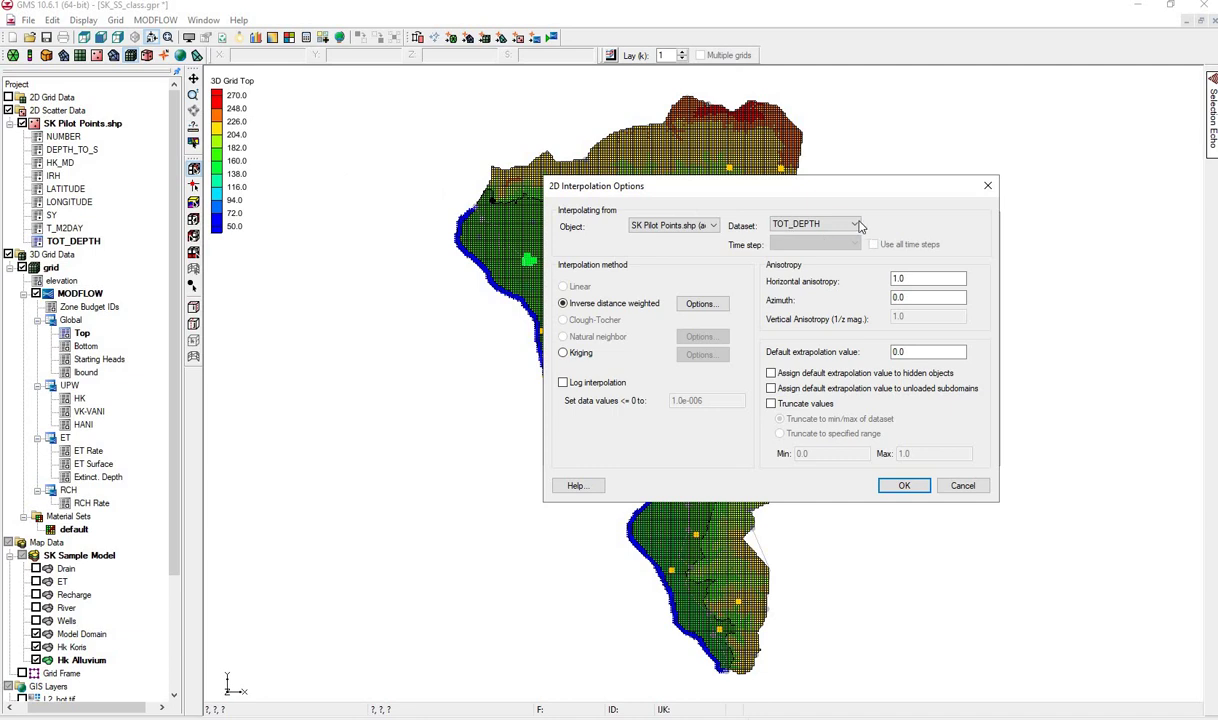
left_click(856, 224)
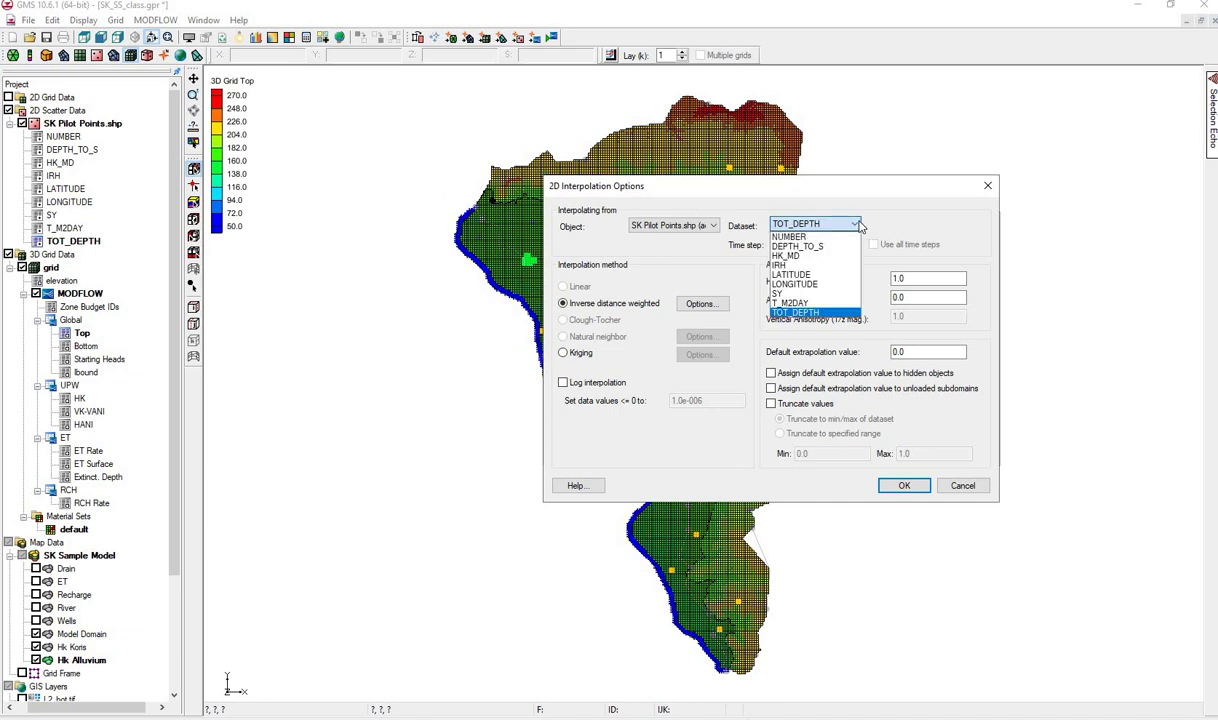
left_click(843, 257)
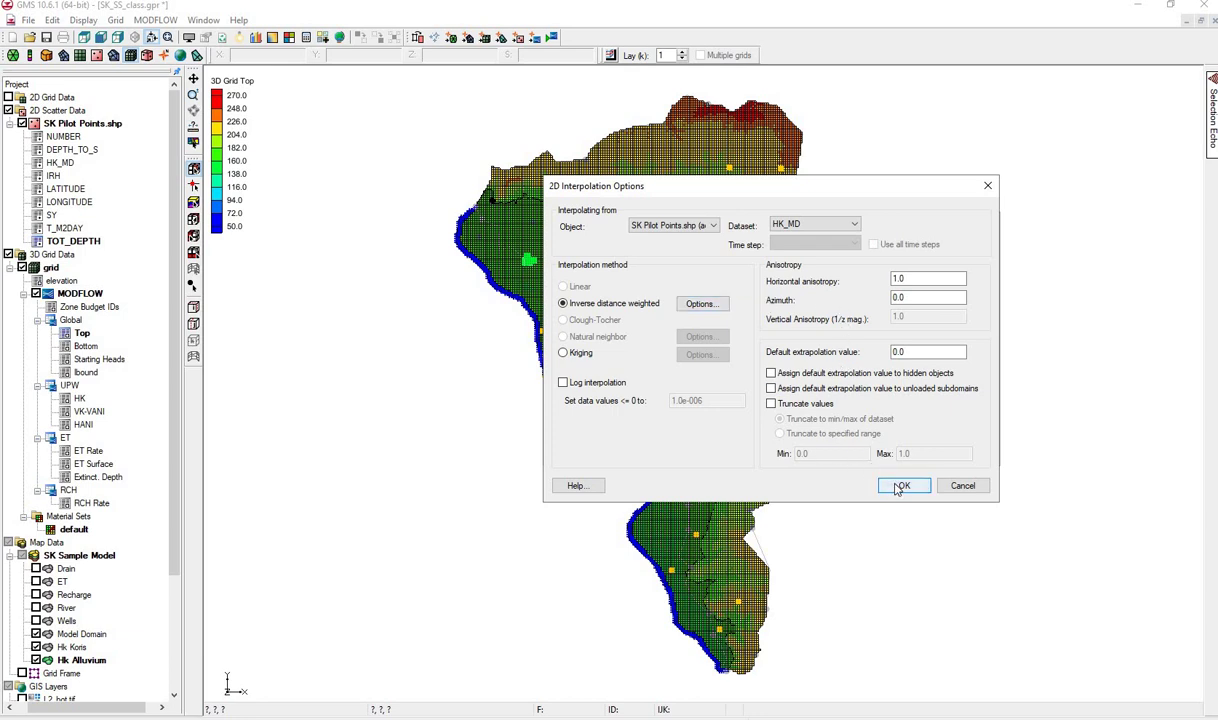
left_click(899, 487)
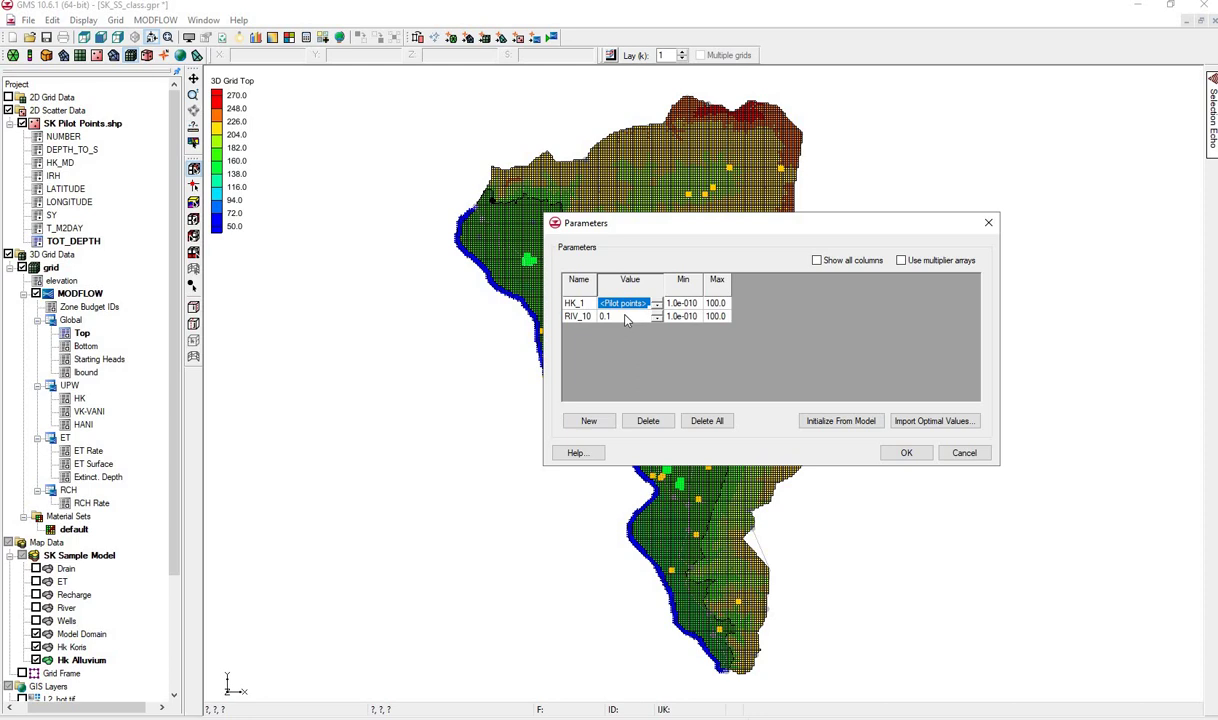
Enter 100 as RIV_10's value and close the Parameters dialog
type("100")
left_click(907, 454)
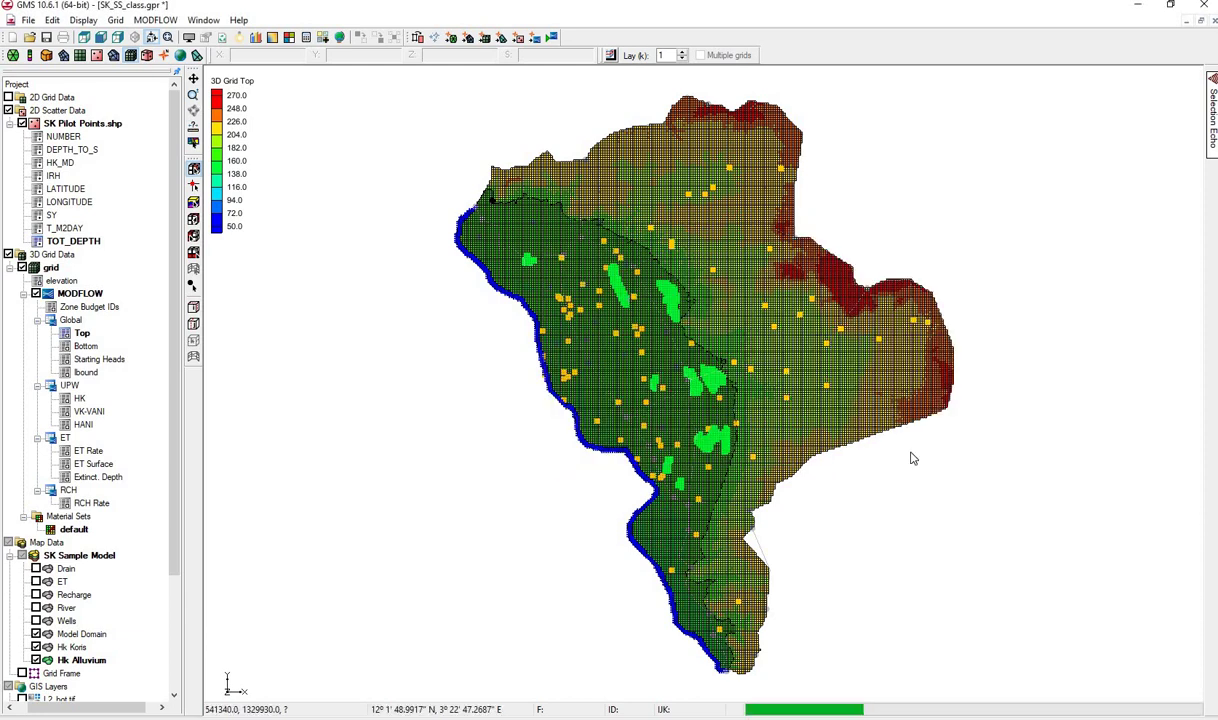